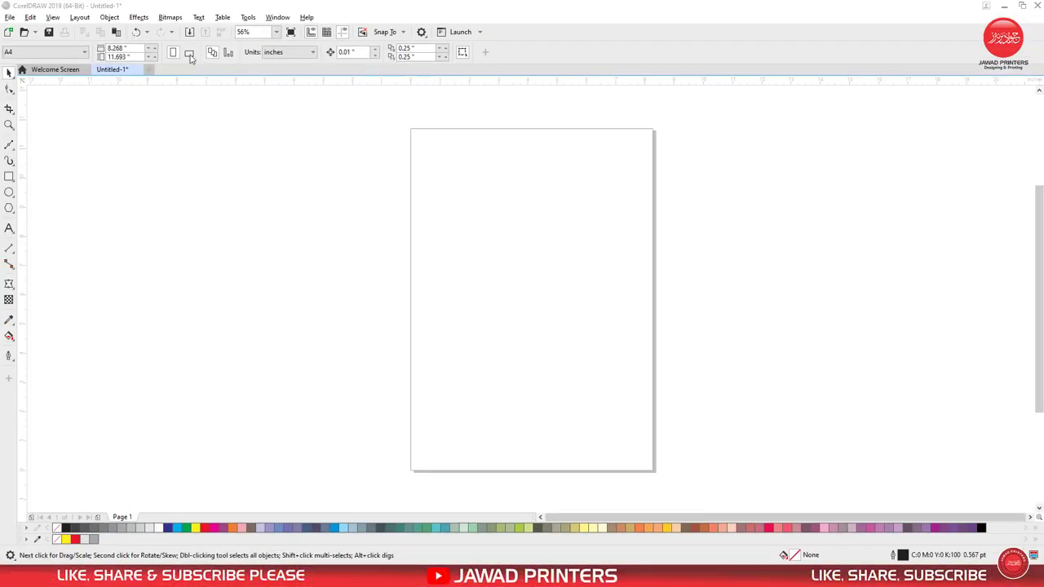
# Switch the page to landscape and paste the green chili photo copied from Chrome
pyautogui.click(189, 54)
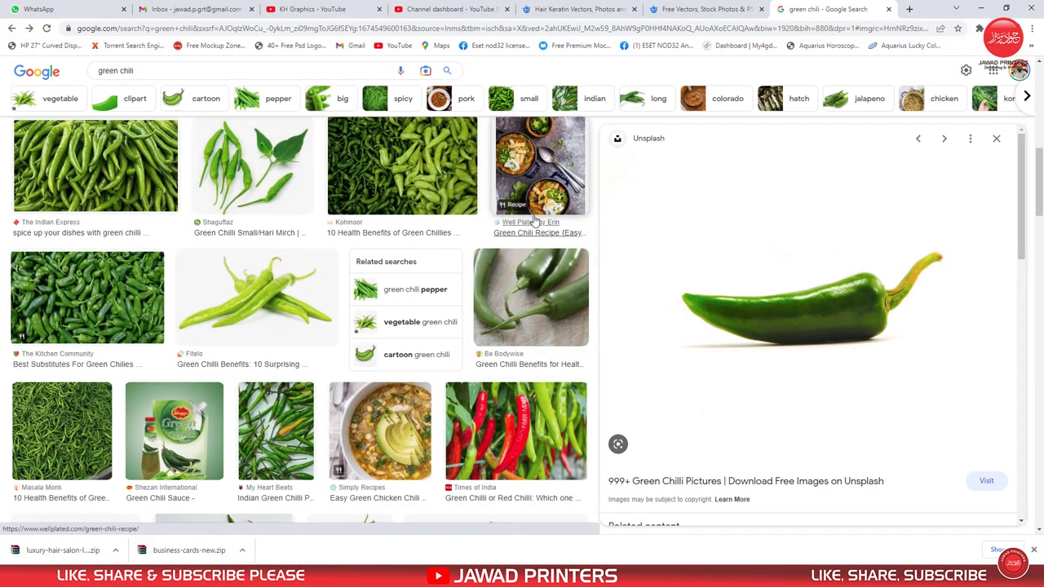
pyautogui.rightClick(738, 252)
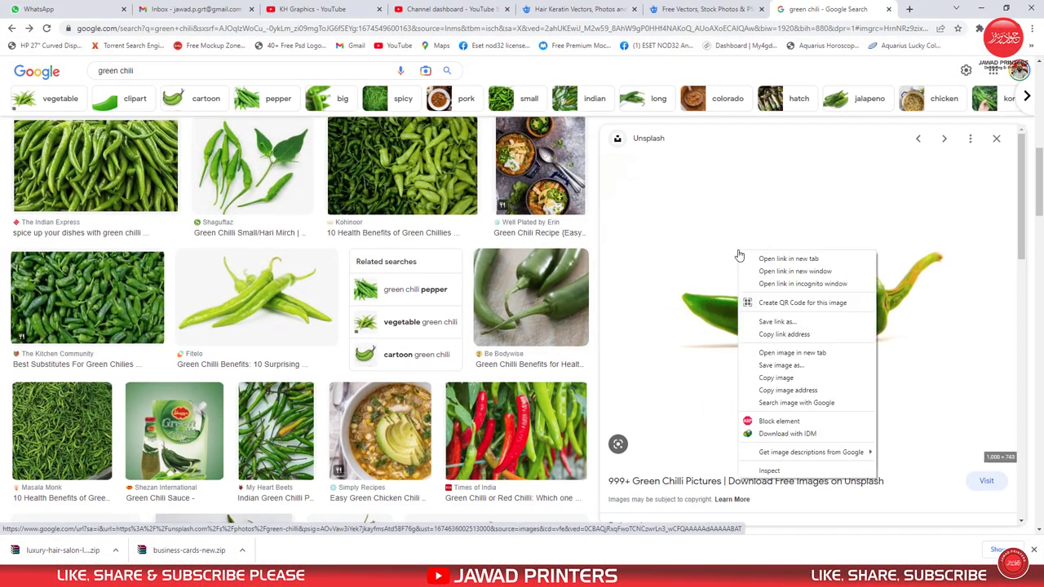
pyautogui.click(776, 377)
pyautogui.hotkey('alt', 'Tab')
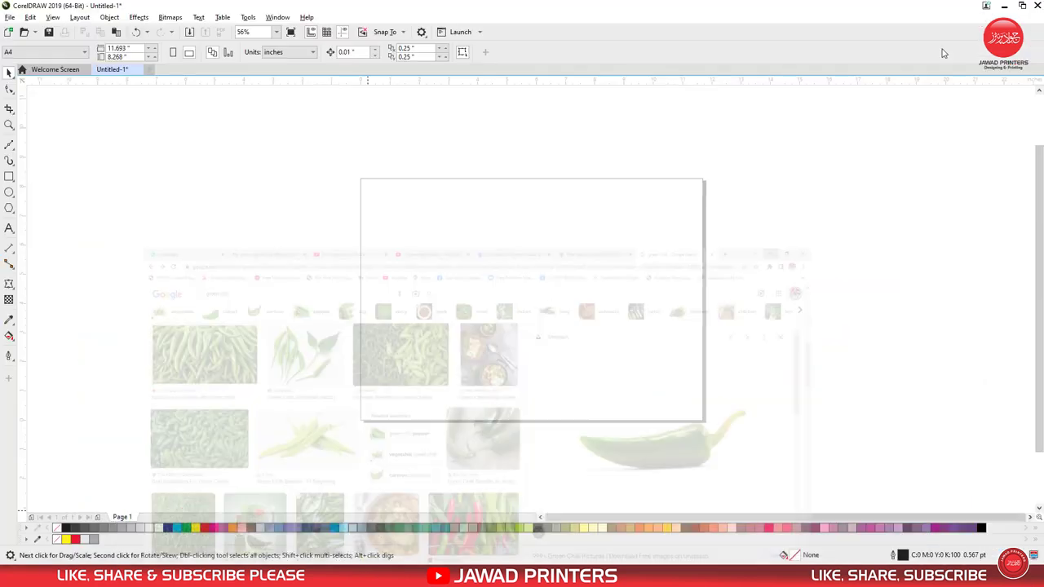
pyautogui.rightClick(321, 207)
pyautogui.click(363, 287)
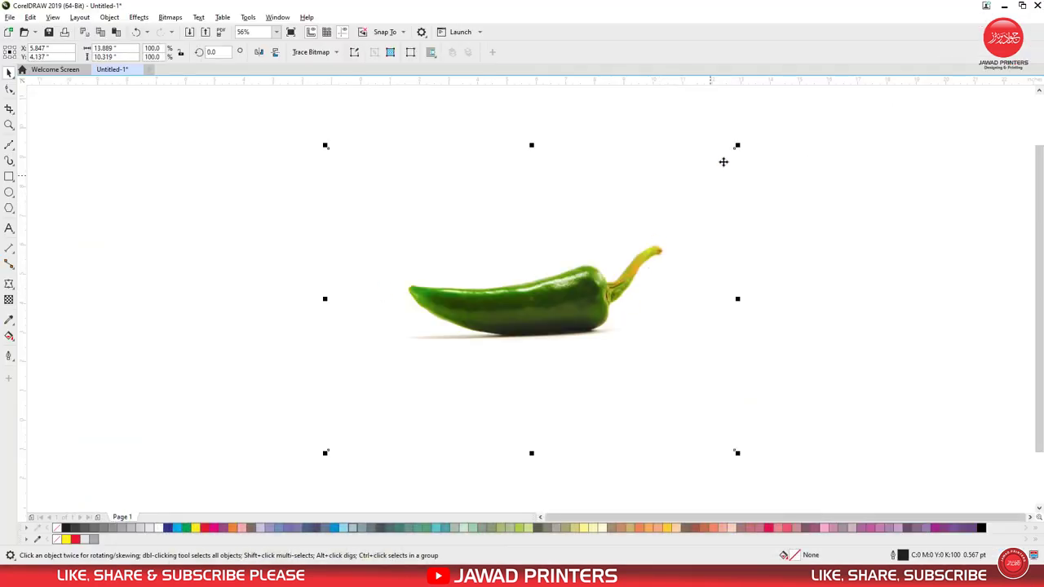
# Shrink the chili photo and mirror it horizontally so the stem points left
pyautogui.moveTo(737, 145)
pyautogui.mouseDown()
pyautogui.moveTo(683, 217)
pyautogui.moveTo(674, 192)
pyautogui.mouseUp()
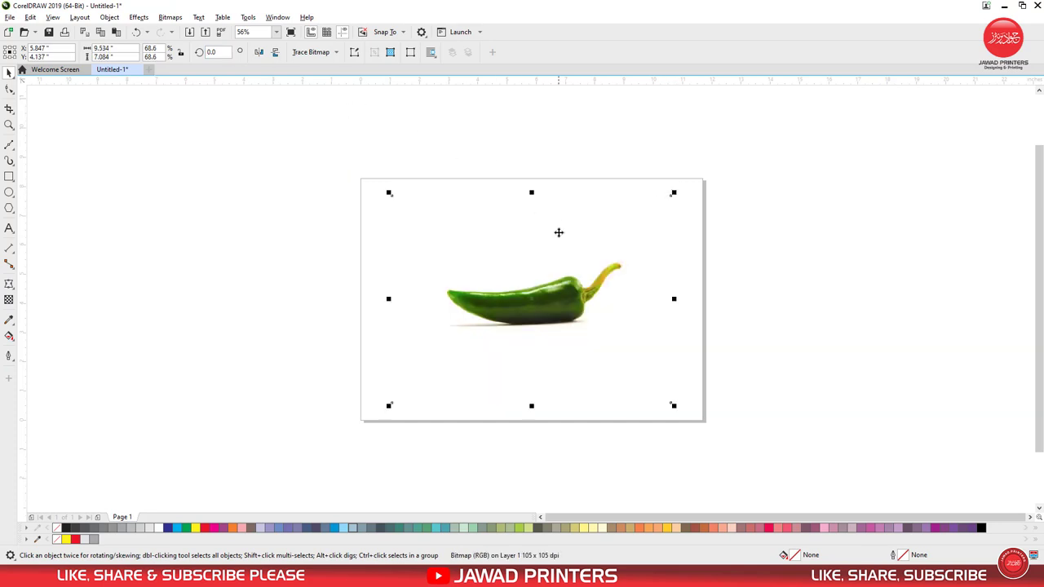
pyautogui.click(277, 54)
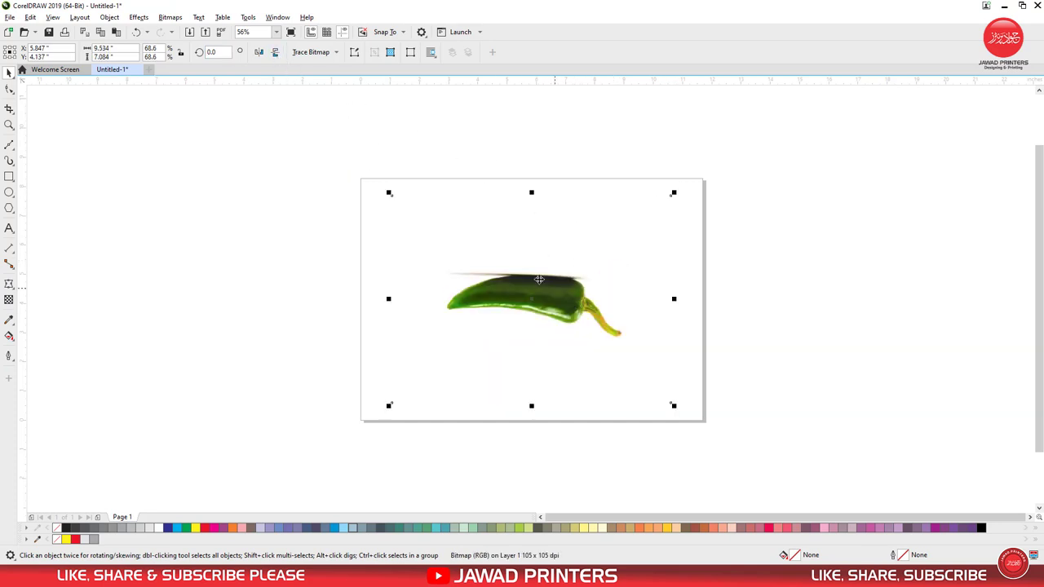
pyautogui.click(275, 52)
pyautogui.click(258, 52)
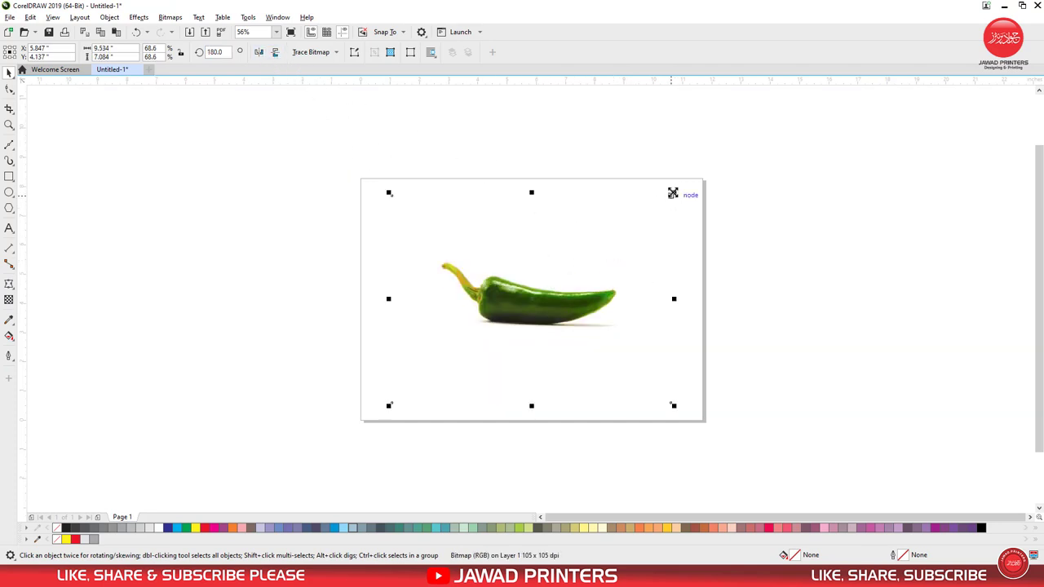
# Scale the chili photo to fill the page and zoom in on it
pyautogui.moveTo(673, 193); pyautogui.dragTo(700, 175)
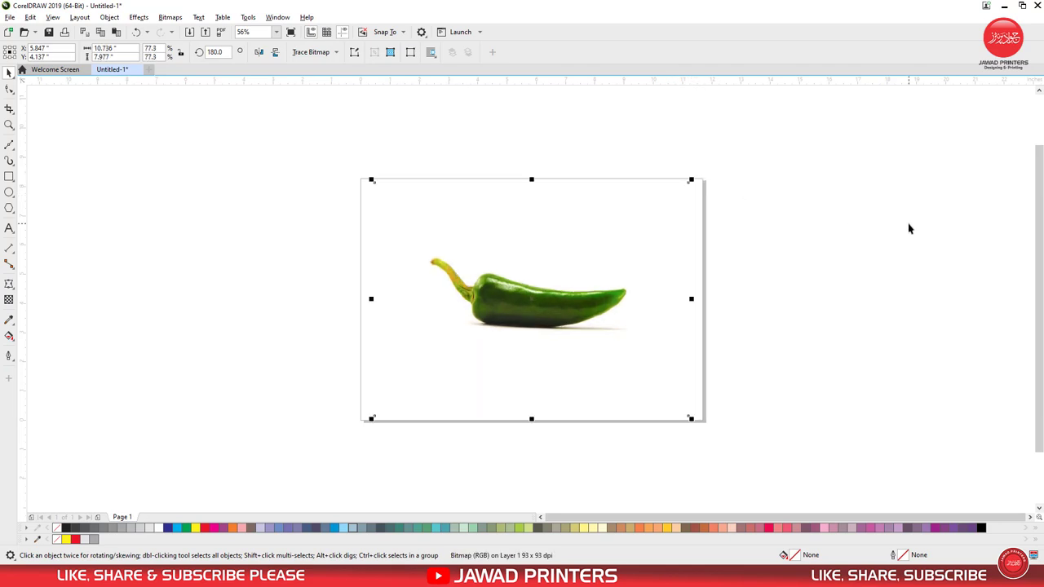
pyautogui.click(909, 228)
pyautogui.click(596, 326)
pyautogui.click(9, 125)
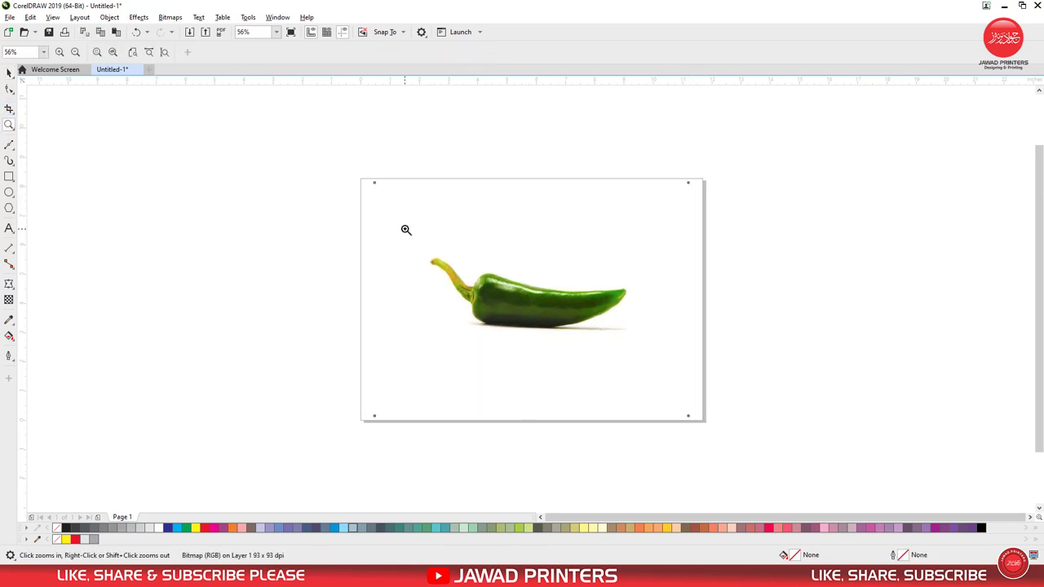
pyautogui.moveTo(404, 229); pyautogui.dragTo(671, 391)
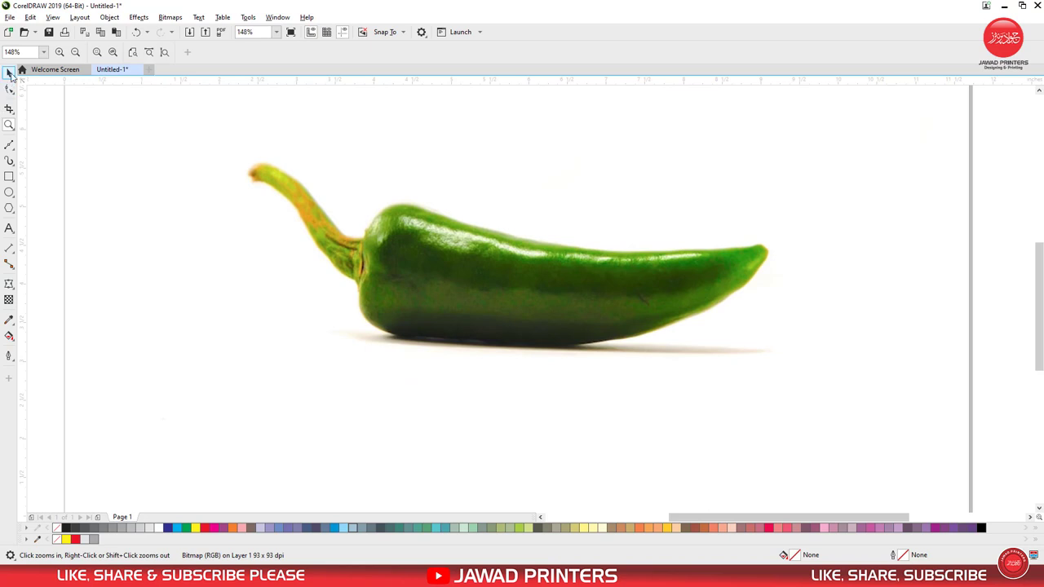
pyautogui.click(8, 73)
# Add the text CHILLI below the chili and set it in Bebas Neue
pyautogui.click(9, 229)
pyautogui.click(407, 445)
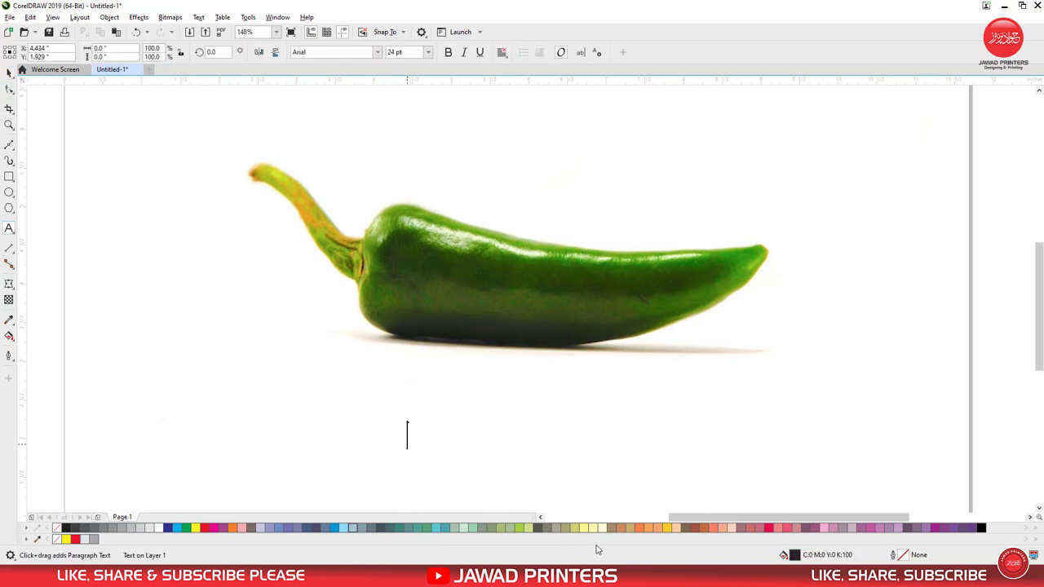
pyautogui.write('c')
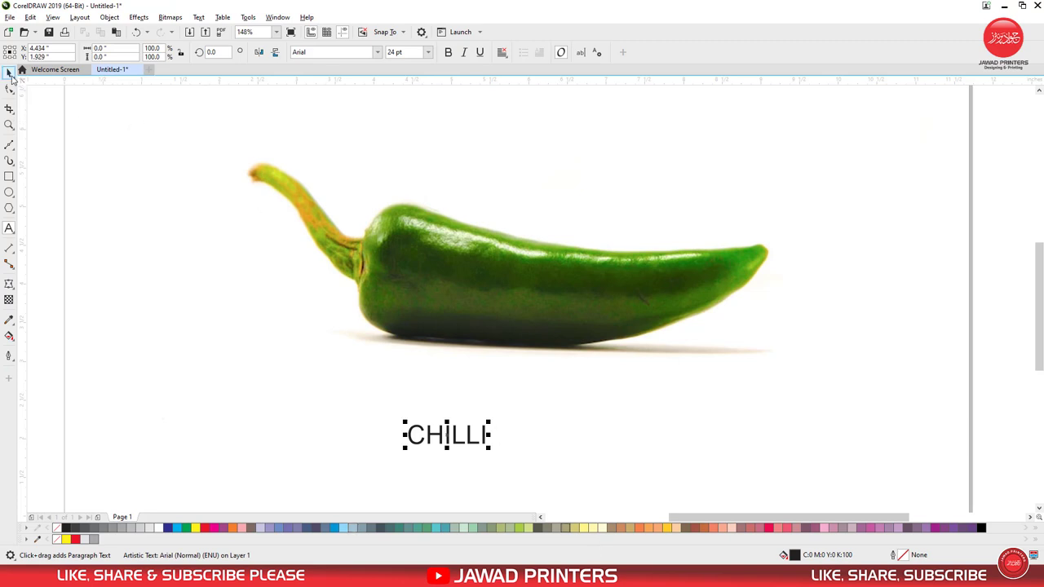
pyautogui.click(10, 74)
pyautogui.click(379, 52)
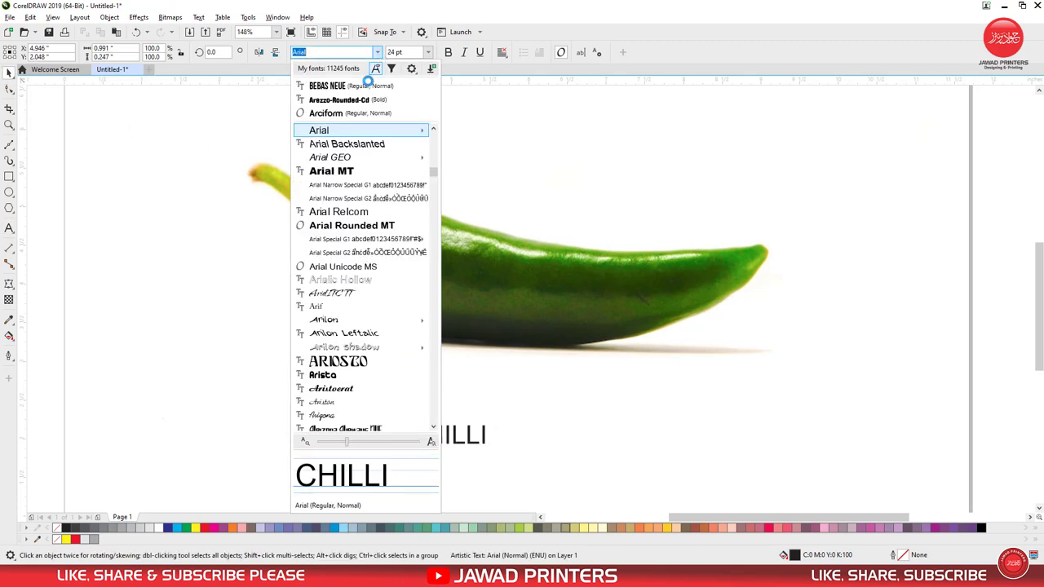
pyautogui.click(365, 88)
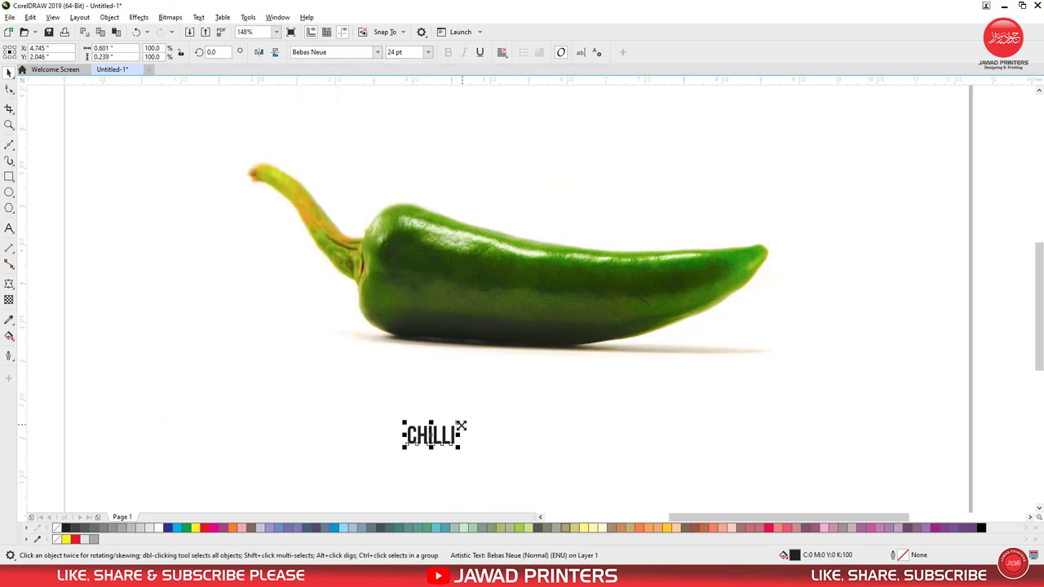
# Enlarge the CHILLI text to about 95 pt and place it across the chili
pyautogui.moveTo(460, 423)
pyautogui.mouseDown()
pyautogui.moveTo(489, 410)
pyautogui.moveTo(557, 269)
pyautogui.moveTo(627, 300)
pyautogui.mouseUp()
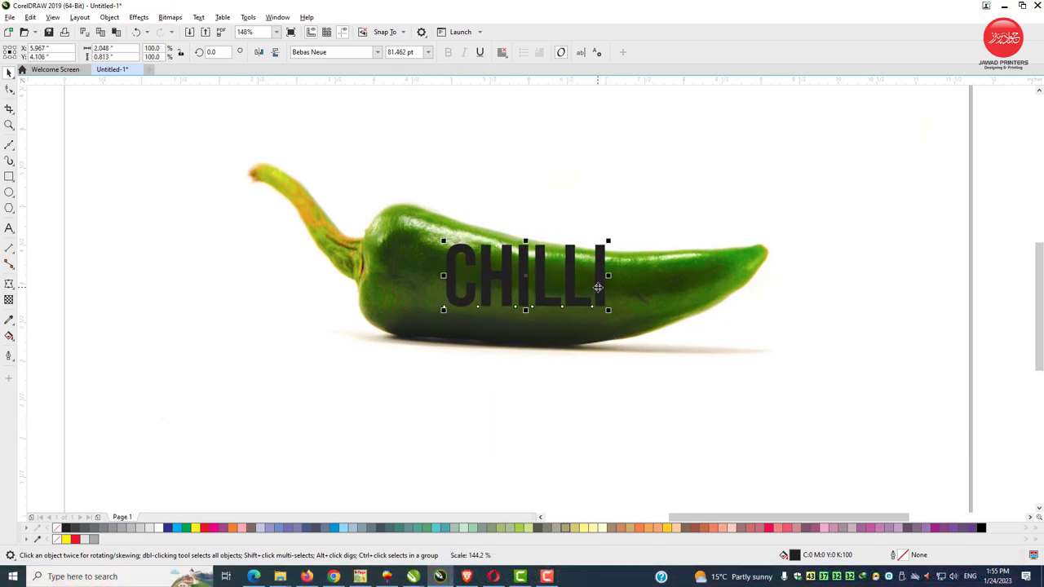
pyautogui.click(8, 124)
pyautogui.moveTo(349, 193); pyautogui.dragTo(718, 378)
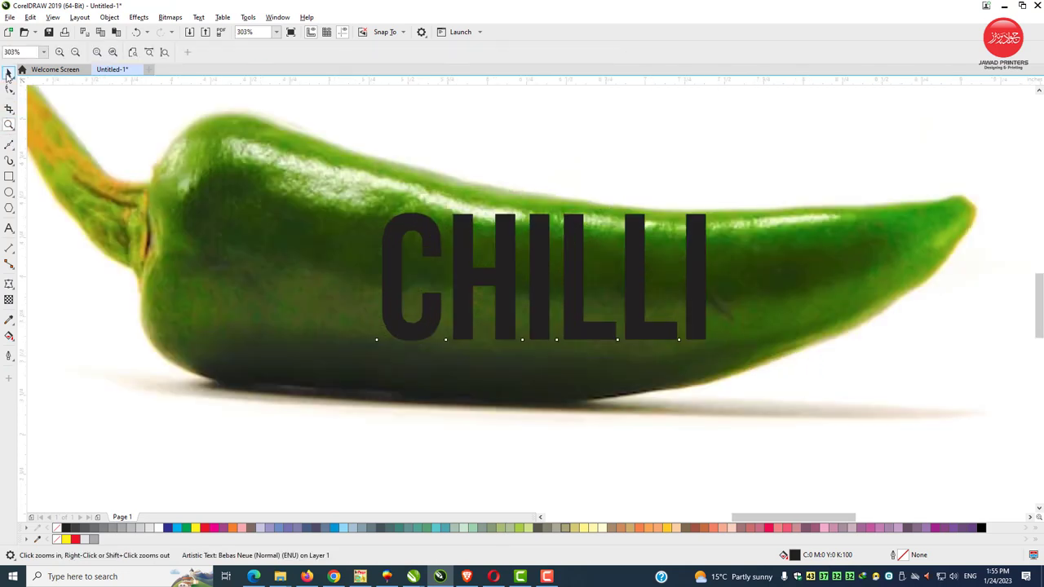
pyautogui.click(8, 74)
pyautogui.moveTo(727, 358); pyautogui.dragTo(762, 380)
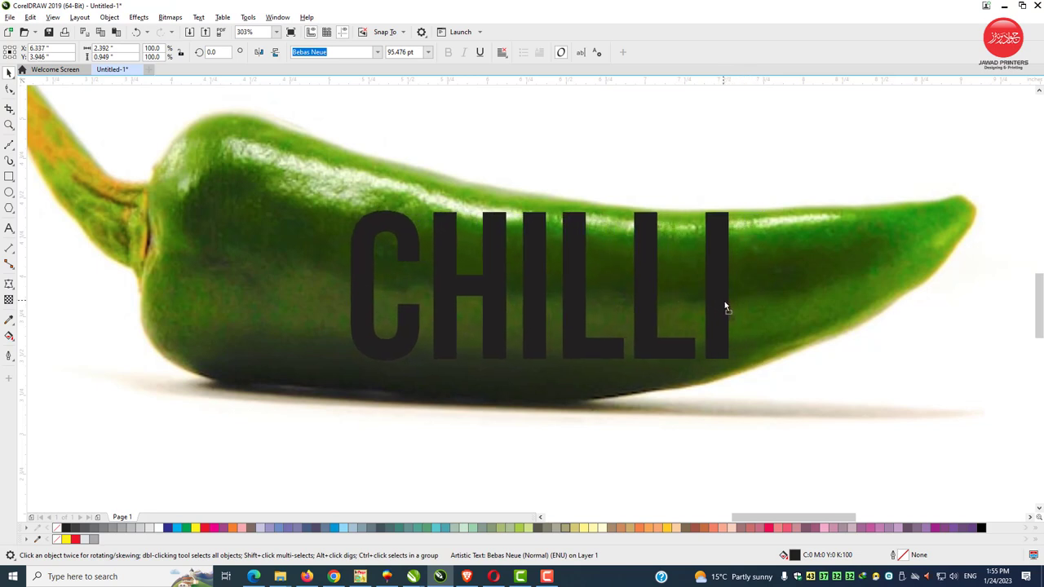
# Apply an envelope to CHILLI, stretch its left edge taller and delete the left middle node
pyautogui.click(14, 291)
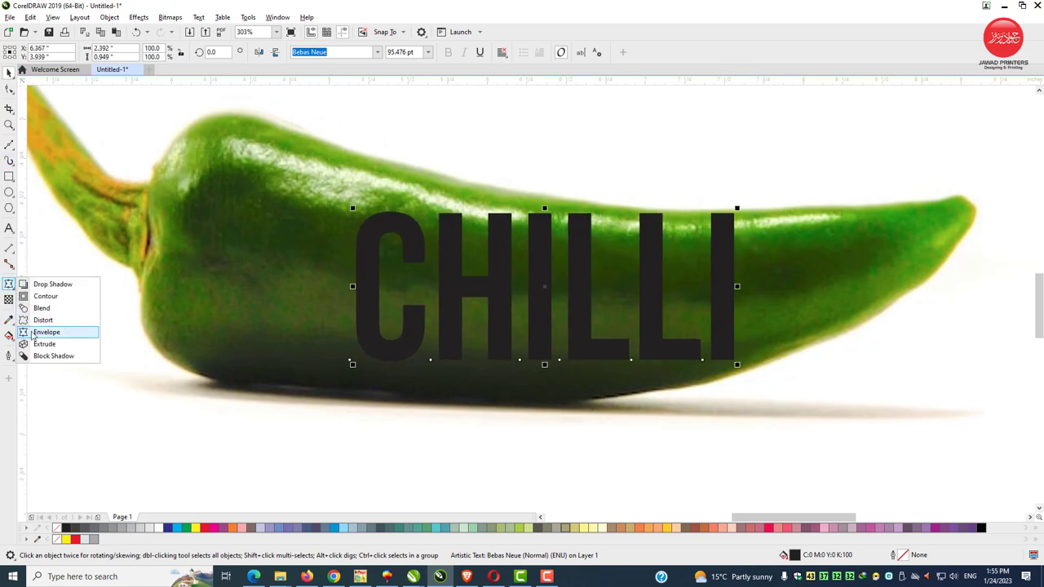
pyautogui.click(88, 334)
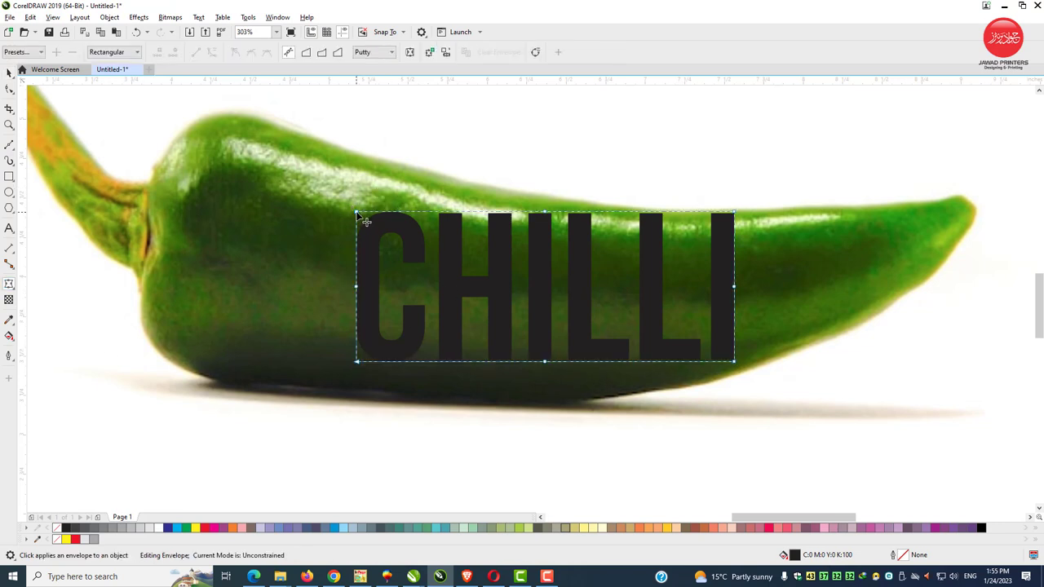
pyautogui.moveTo(357, 213); pyautogui.dragTo(367, 159)
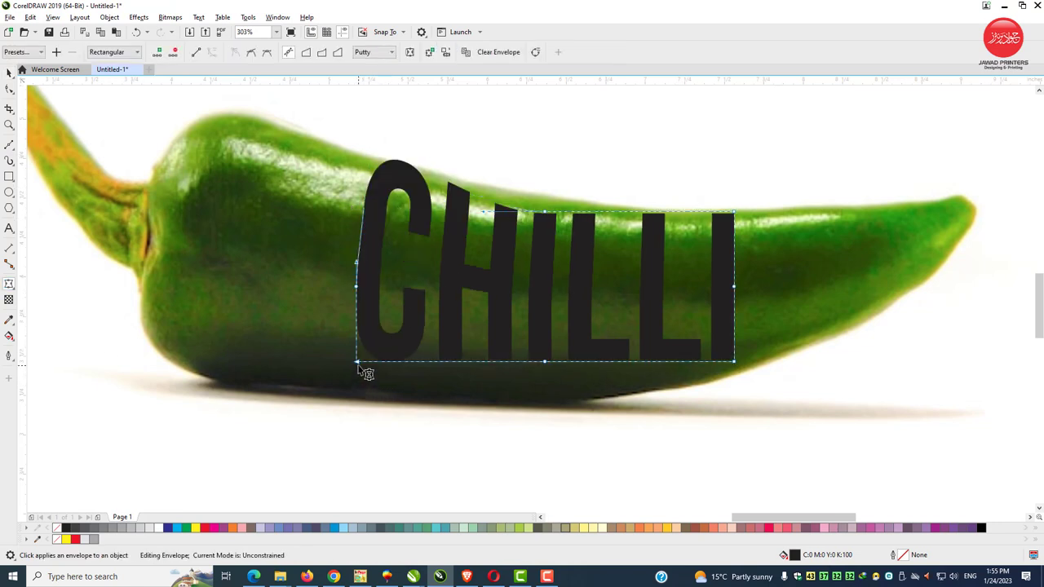
pyautogui.moveTo(357, 362); pyautogui.dragTo(357, 389)
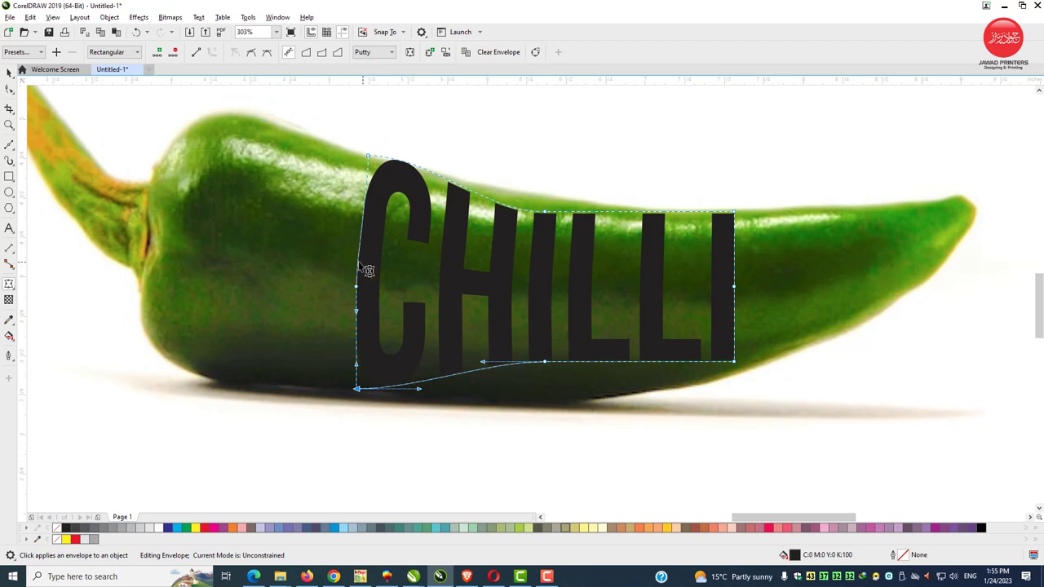
pyautogui.rightClick(359, 290)
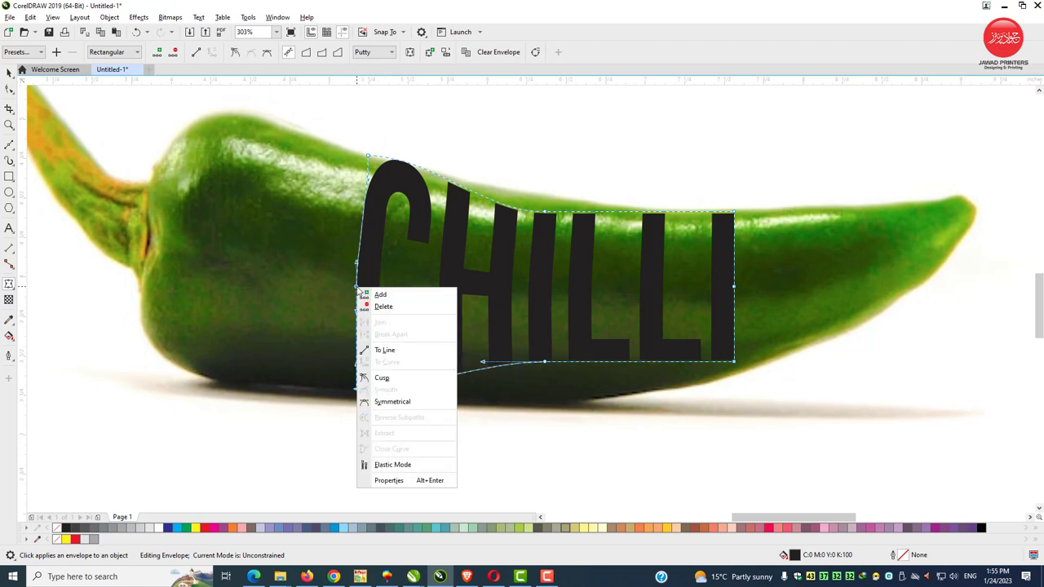
pyautogui.click(384, 306)
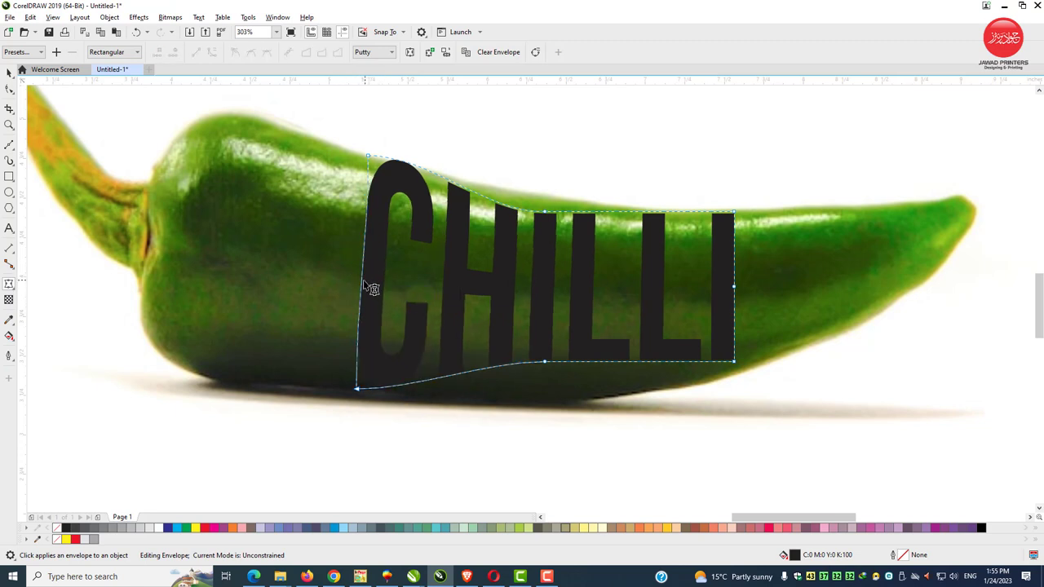
pyautogui.moveTo(365, 285); pyautogui.dragTo(359, 286)
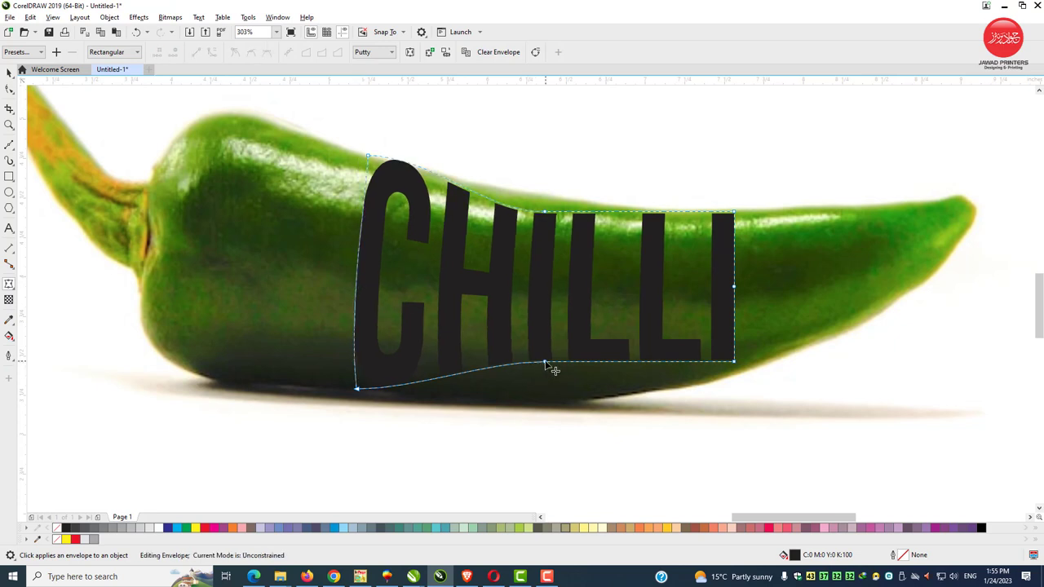
# Curve the envelope's bottom edge downward to follow the pepper's underside
pyautogui.moveTo(544, 364); pyautogui.dragTo(553, 398)
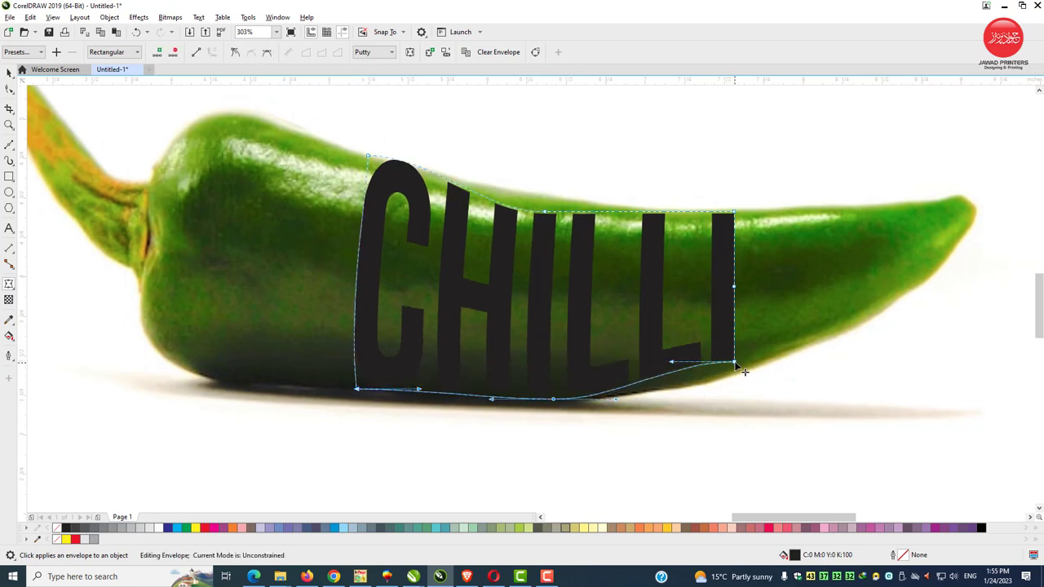
pyautogui.moveTo(735, 364); pyautogui.dragTo(735, 375)
pyautogui.moveTo(672, 374); pyautogui.dragTo(680, 383)
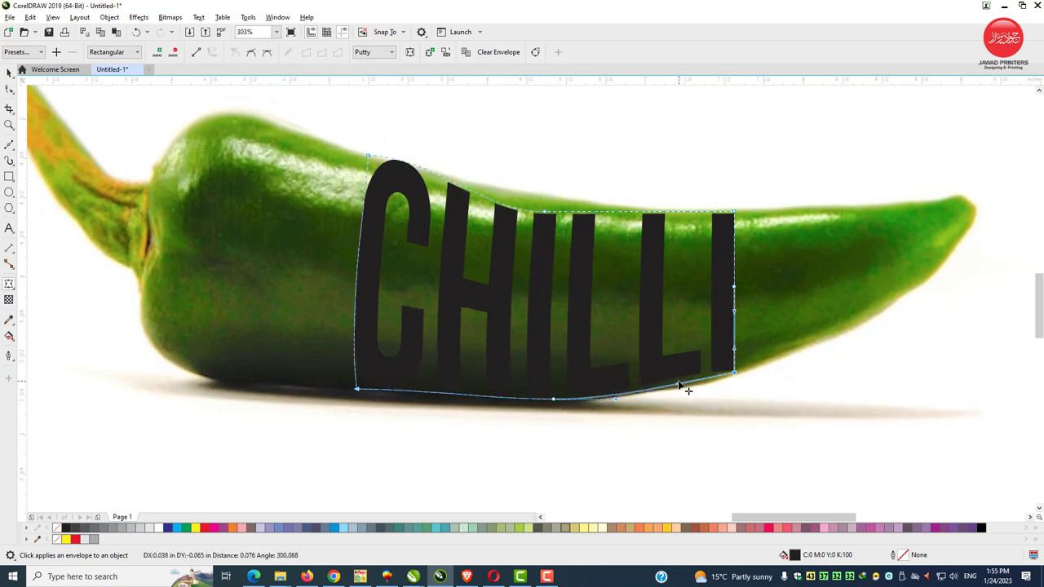
pyautogui.moveTo(401, 373); pyautogui.dragTo(349, 408)
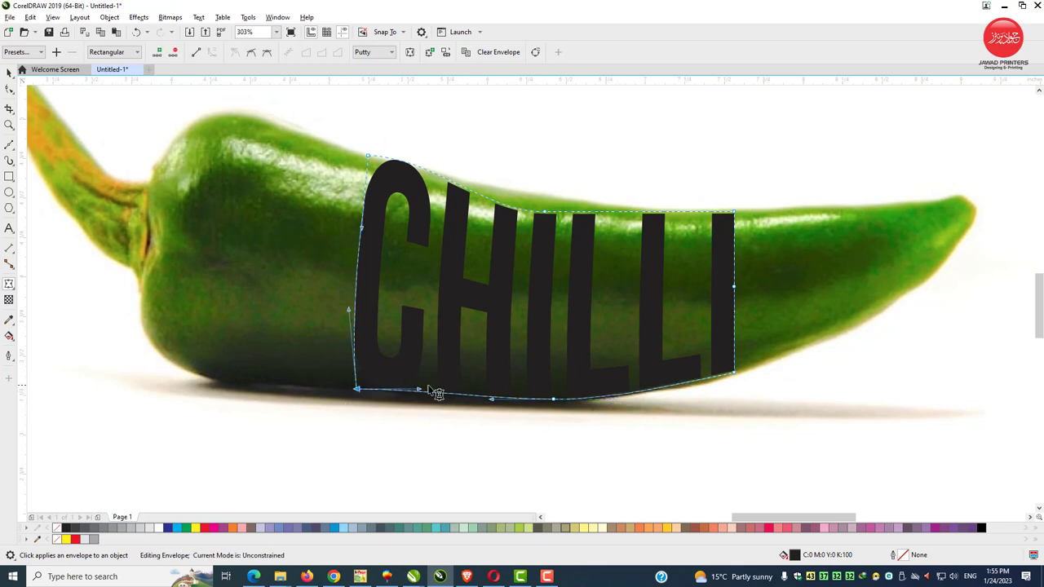
pyautogui.moveTo(419, 390); pyautogui.dragTo(416, 396)
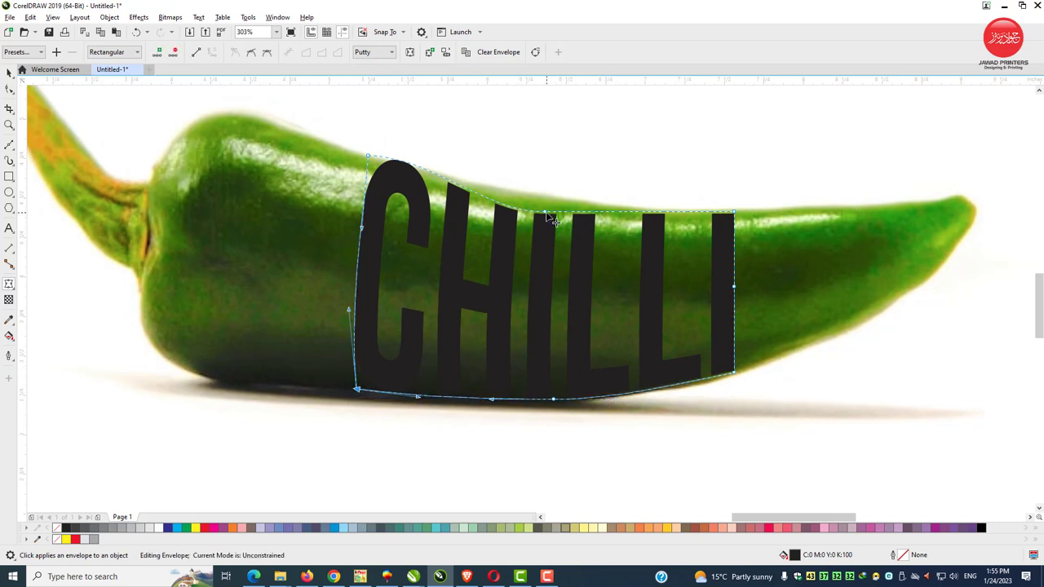
# Raise and curve the envelope's top edge along the pepper and adjust the bottom-right corner
pyautogui.moveTo(548, 214); pyautogui.dragTo(551, 197)
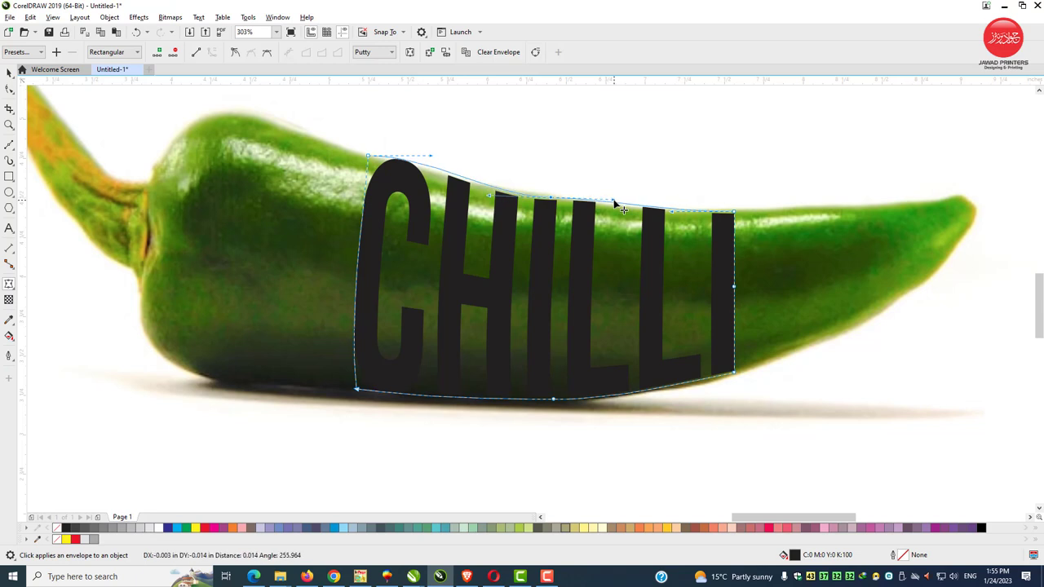
pyautogui.moveTo(432, 160); pyautogui.dragTo(431, 163)
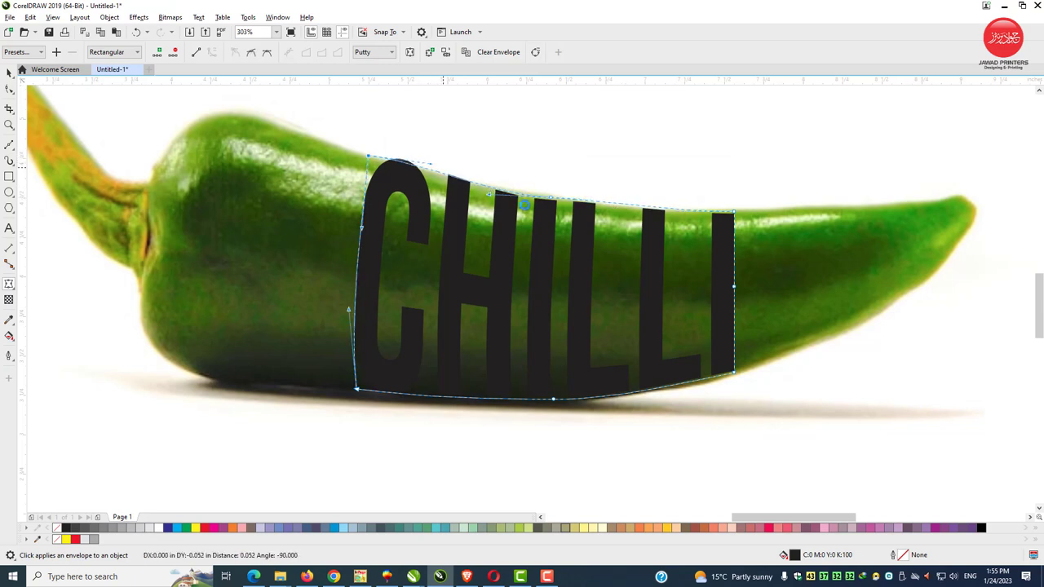
pyautogui.click(561, 206)
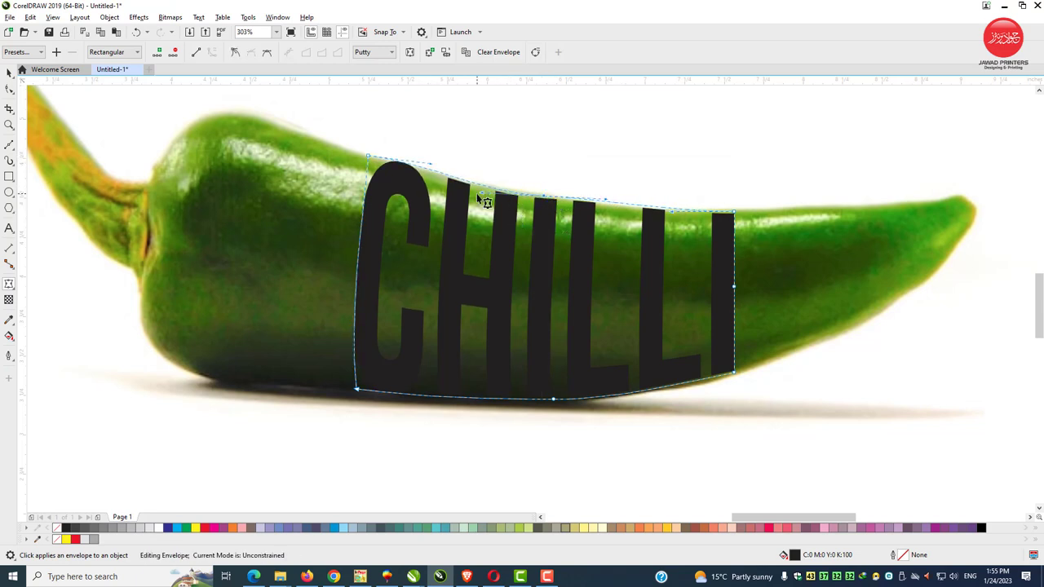
pyautogui.moveTo(551, 204); pyautogui.dragTo(604, 201)
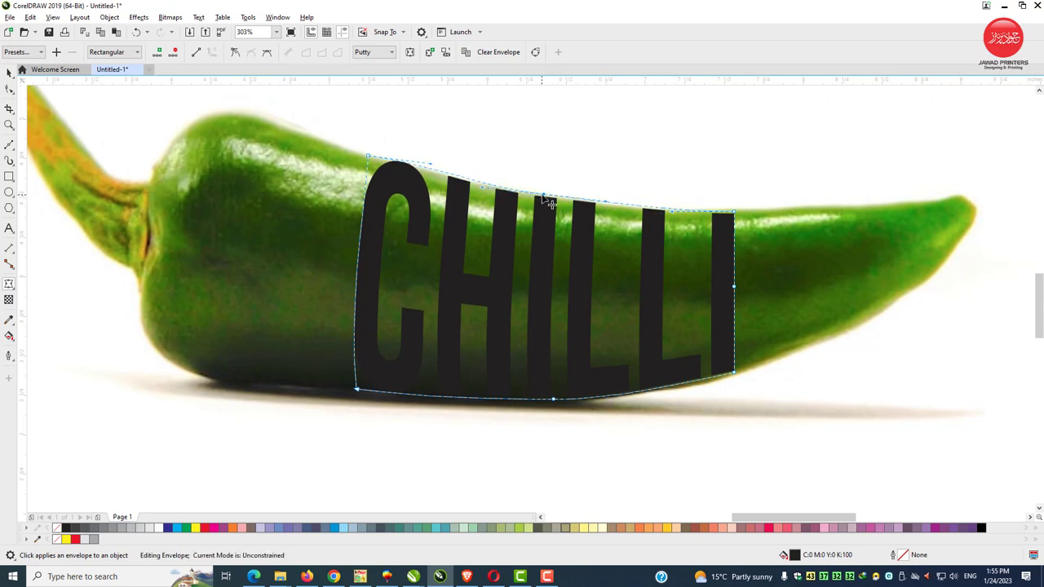
pyautogui.click(734, 210)
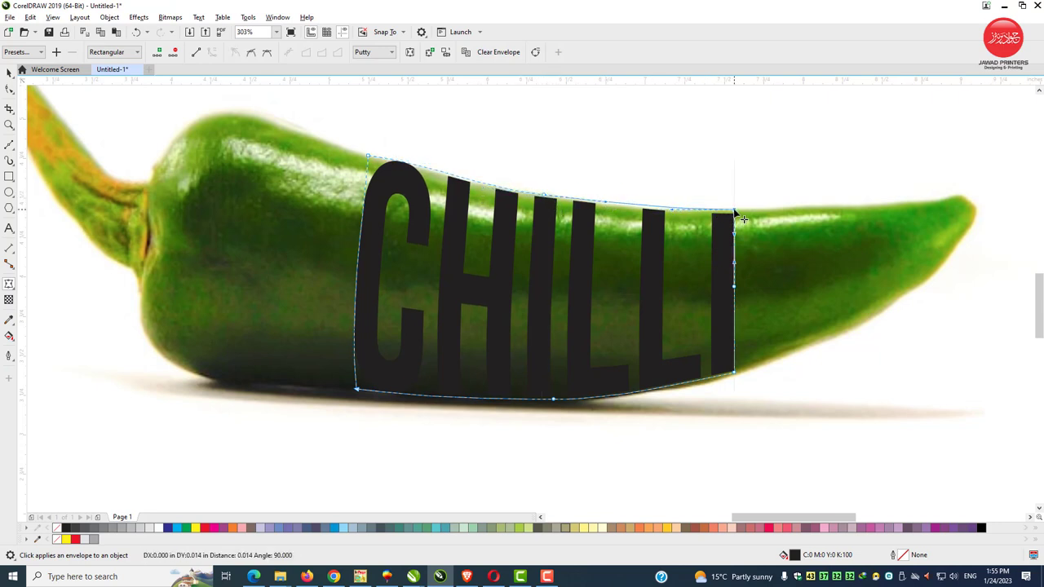
pyautogui.moveTo(733, 376); pyautogui.dragTo(735, 379)
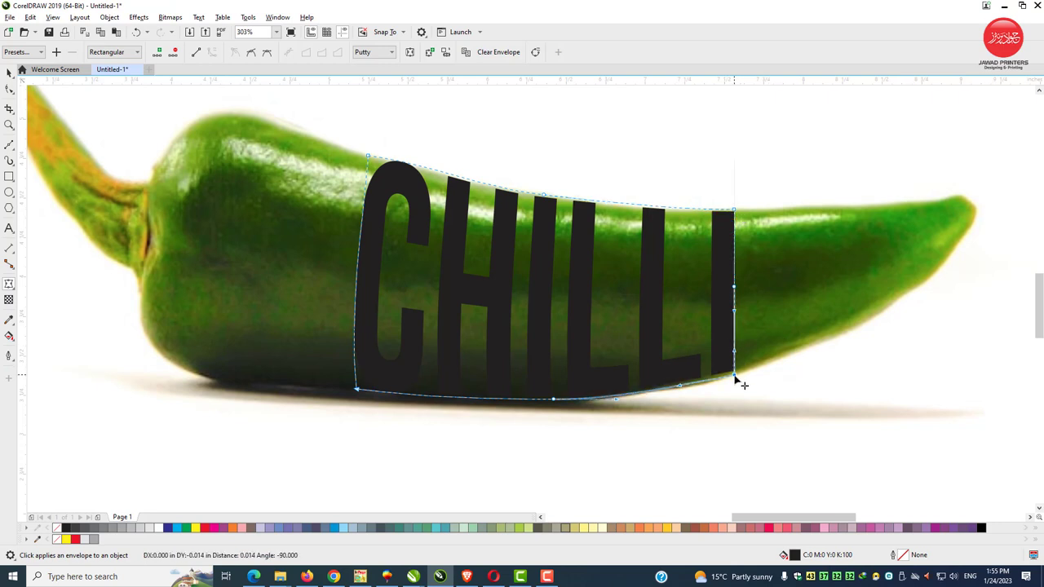
pyautogui.click(9, 72)
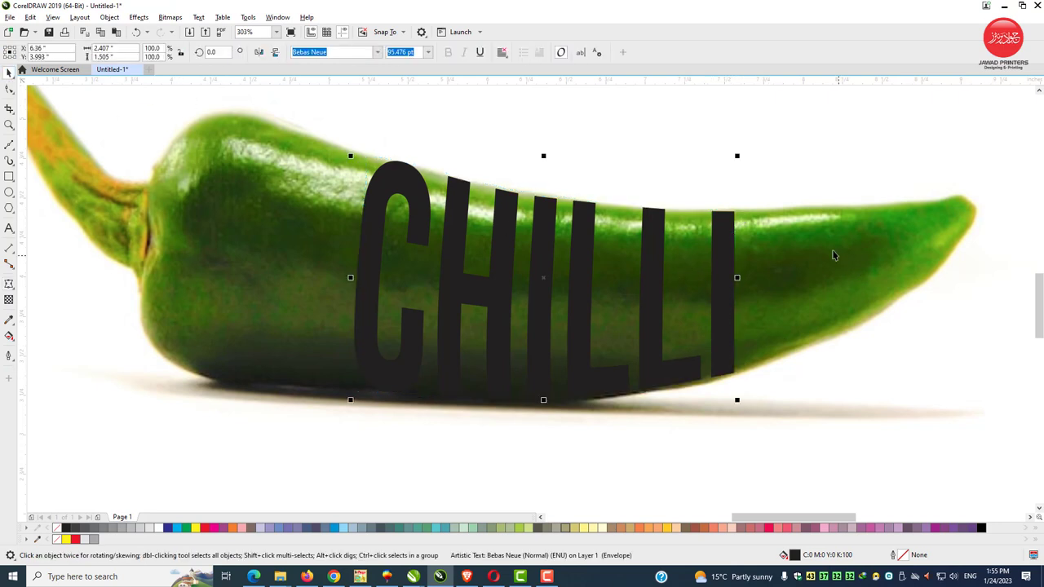
# Duplicate the chili photo, send the copy behind CHILLI, and PowerClip it inside the text
pyautogui.rightClick(805, 225)
pyautogui.click(827, 306)
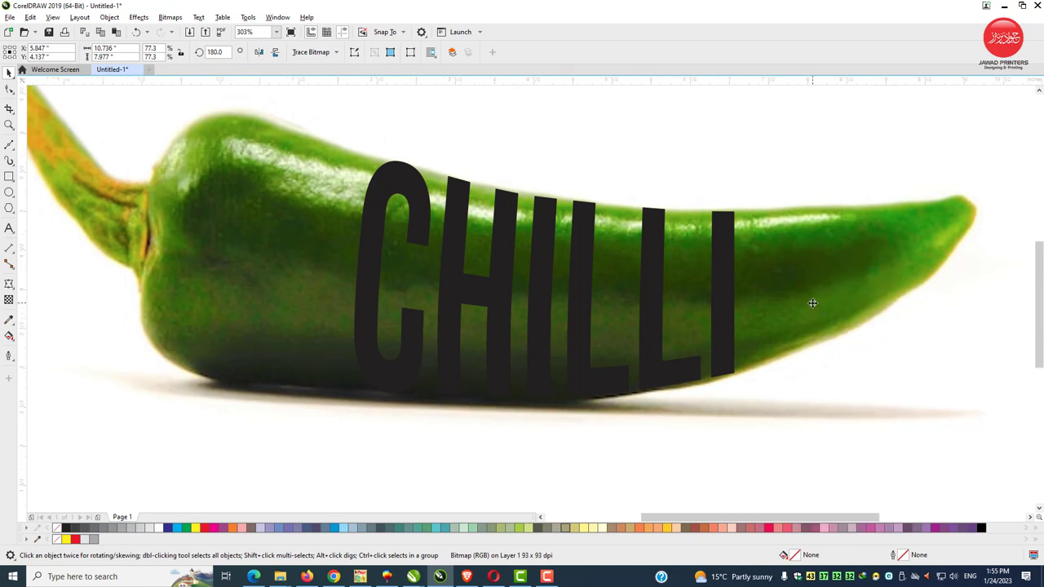
pyautogui.scroll(-2, 810, 303)
pyautogui.rightClick(155, 194)
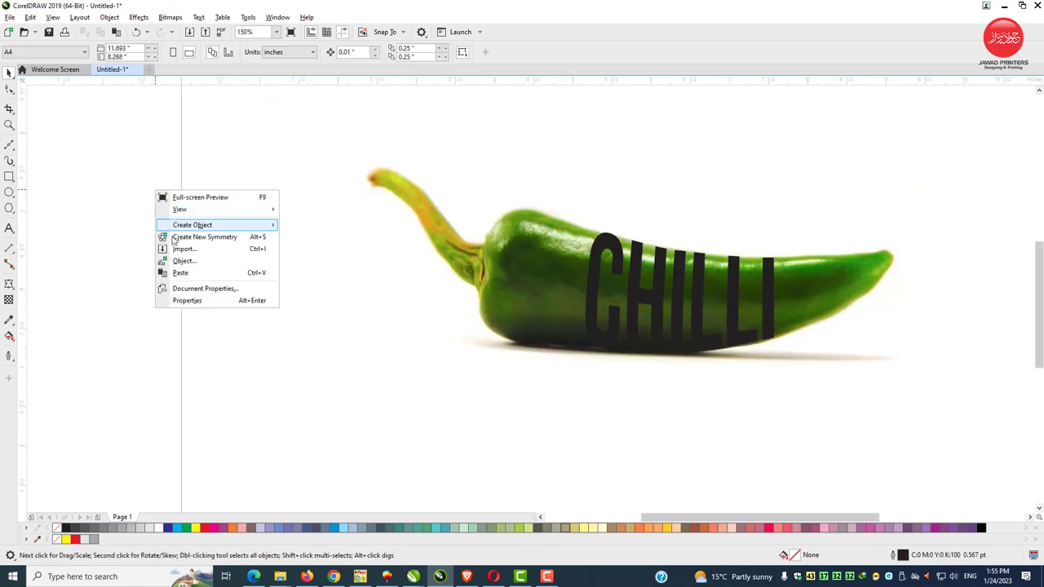
pyautogui.click(210, 274)
pyautogui.rightClick(486, 240)
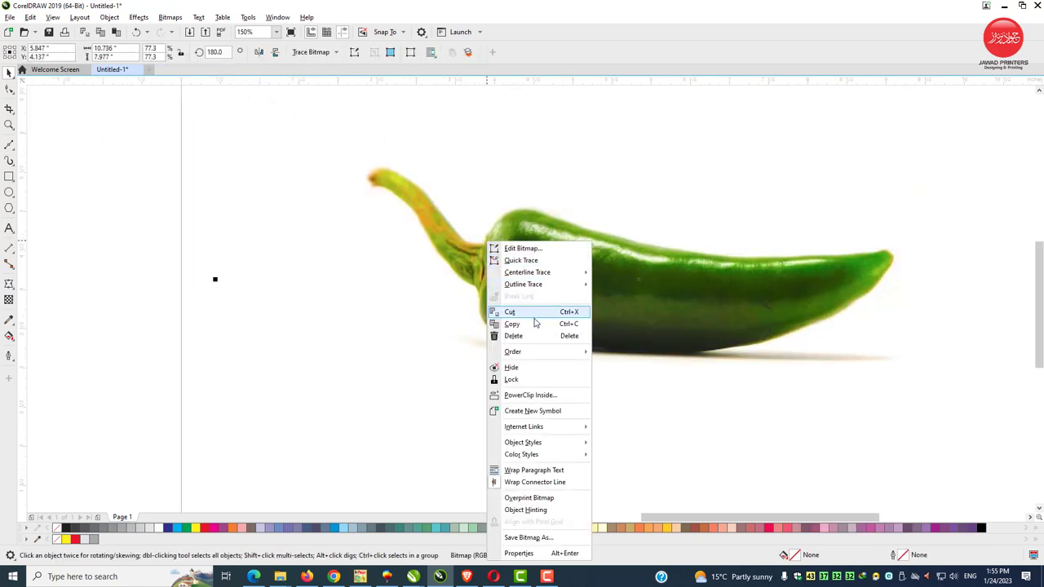
pyautogui.moveTo(538, 352)
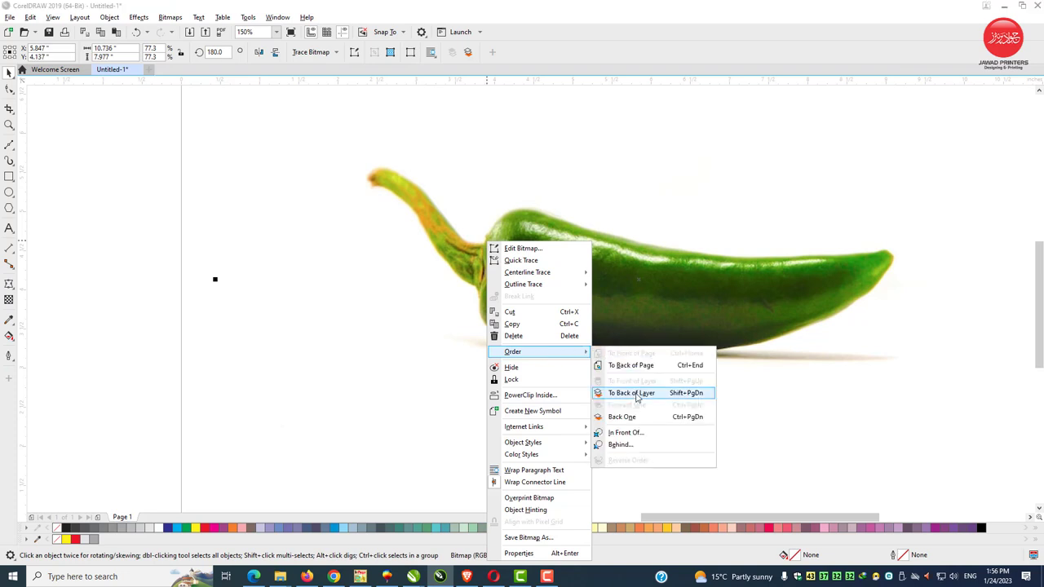
pyautogui.click(645, 375)
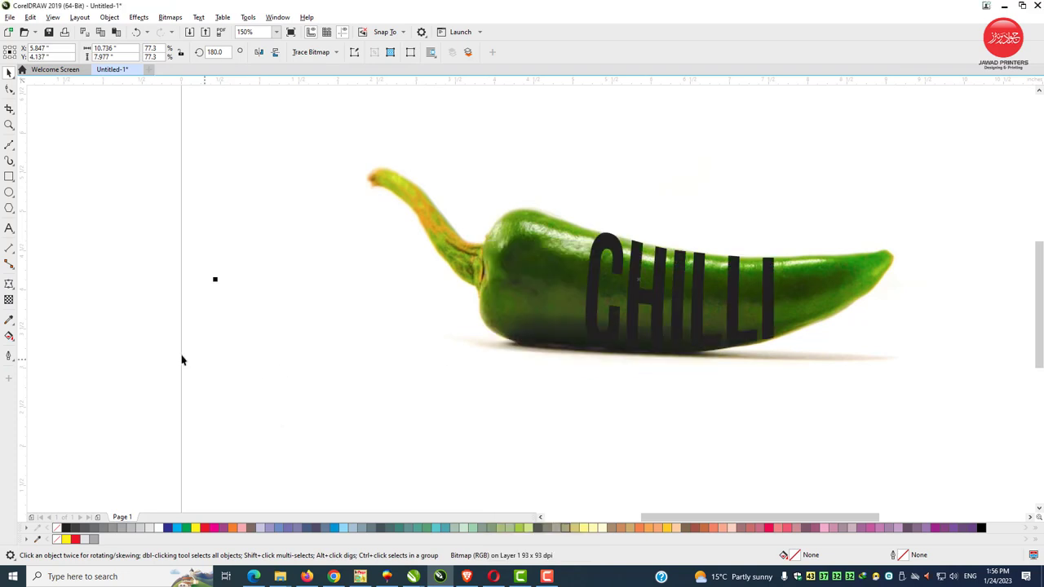
pyautogui.rightClick(521, 237)
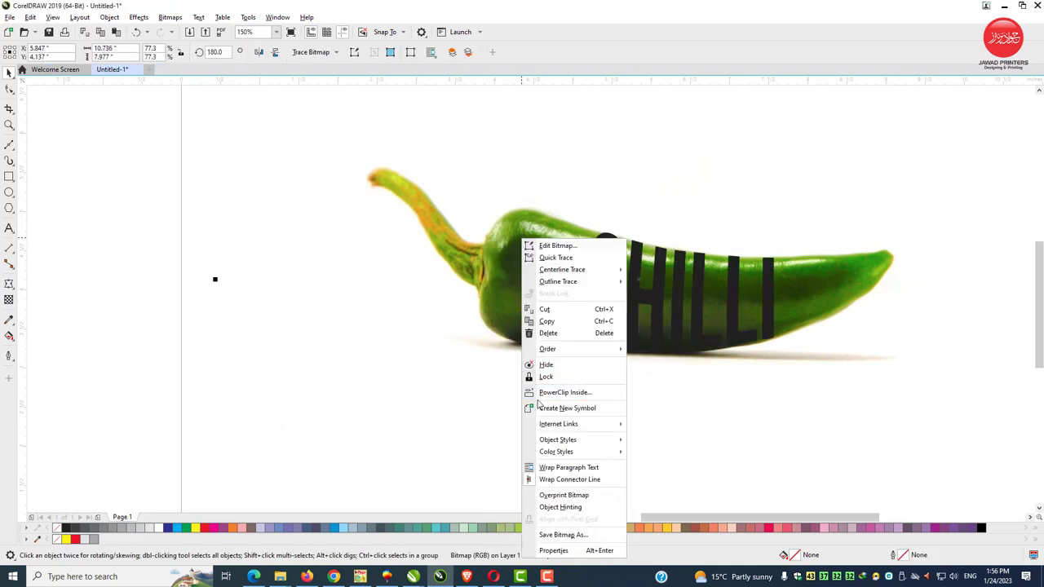
pyautogui.click(542, 392)
pyautogui.click(657, 293)
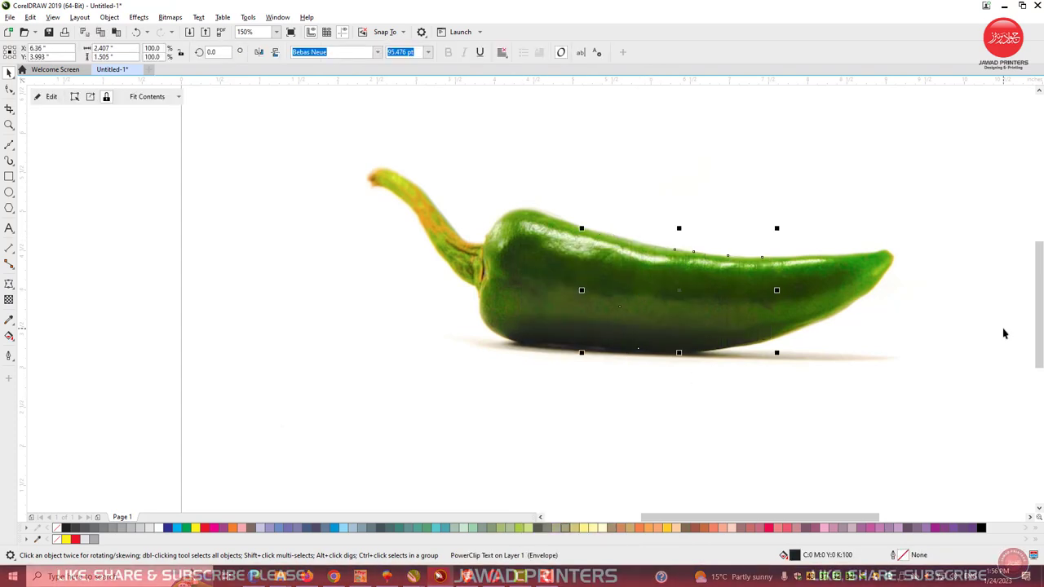
# Zoom in and give the PowerClipped CHILLI text a yellow outline from the palette
pyautogui.click(9, 125)
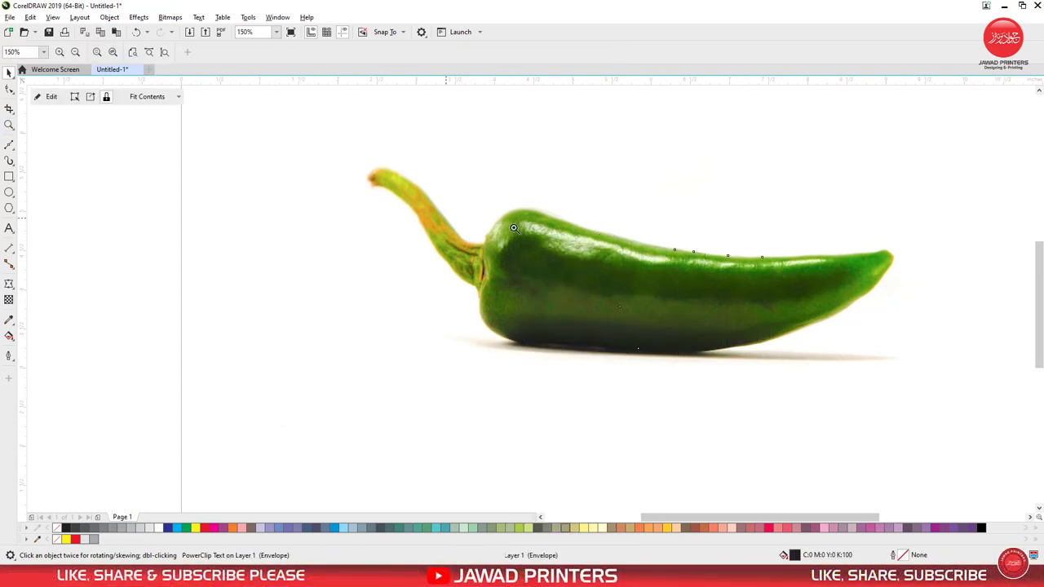
pyautogui.moveTo(405, 170); pyautogui.dragTo(942, 405)
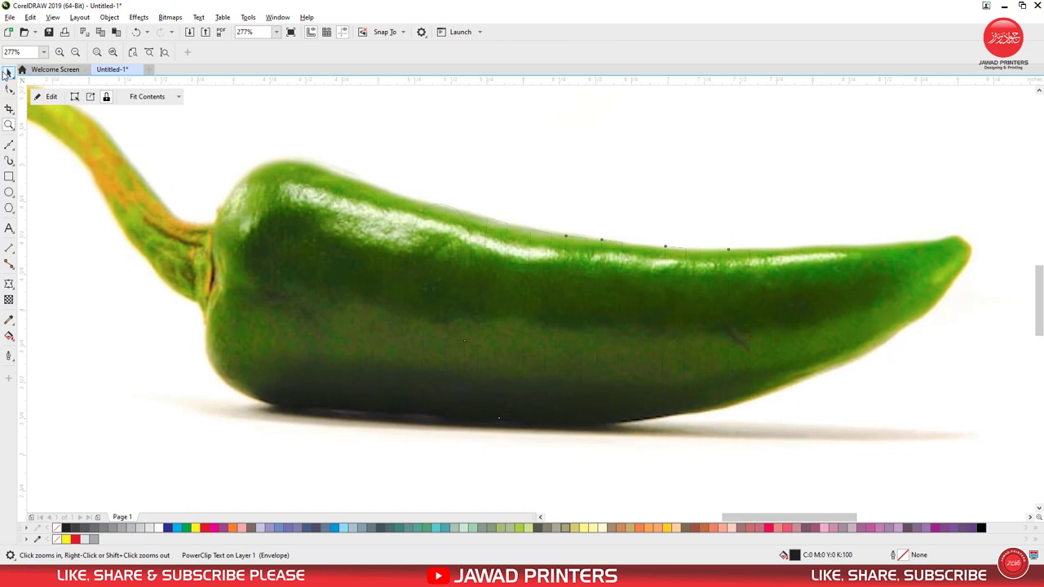
pyautogui.click(6, 74)
pyautogui.rightClick(195, 531)
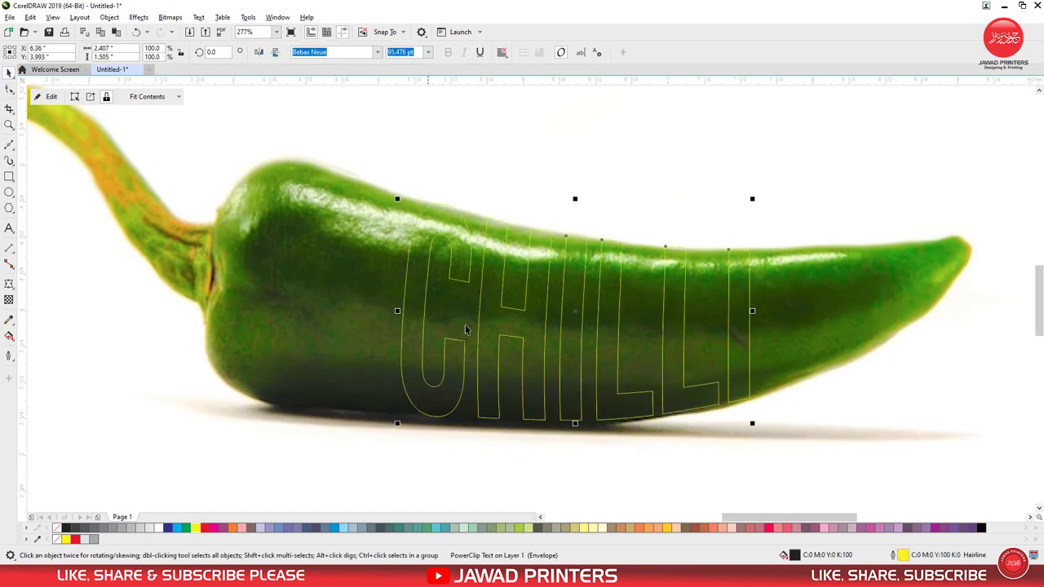
pyautogui.scroll(1, 322, 233)
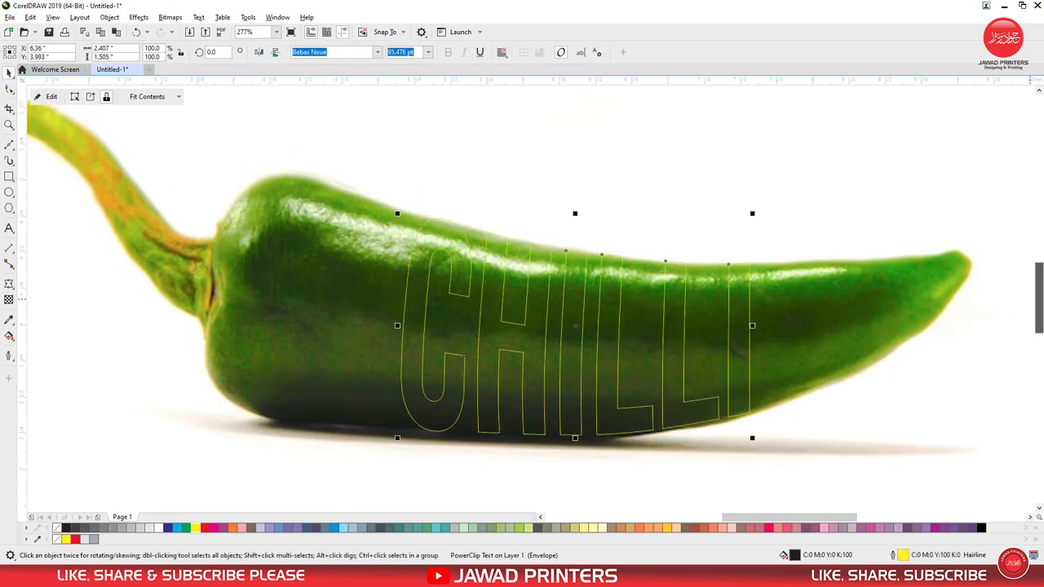
pyautogui.click(9, 145)
# Start a Bézier outline along the pepper's underside and up its rounded front end
pyautogui.click(372, 426)
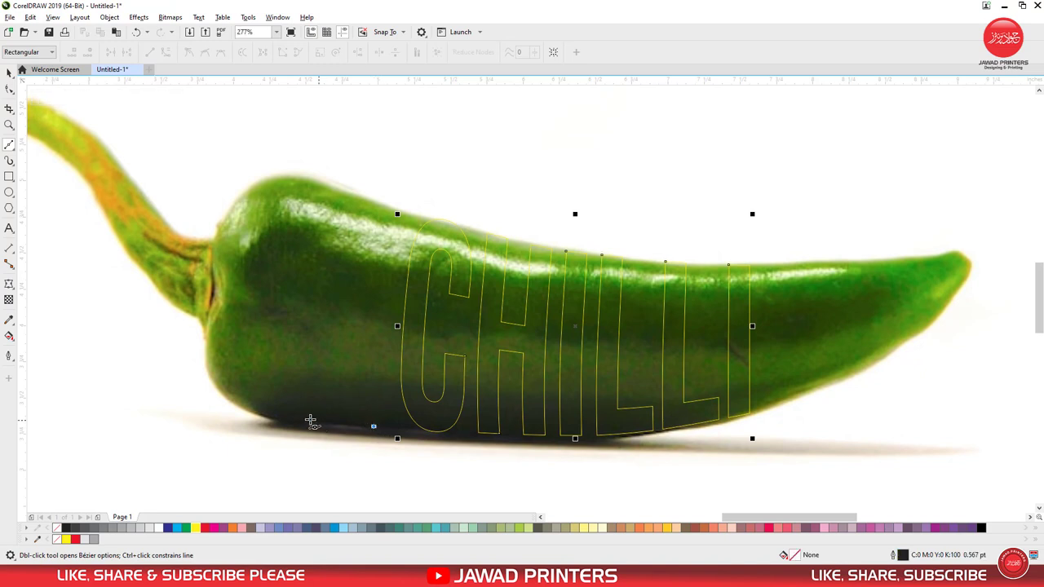
pyautogui.click(297, 422)
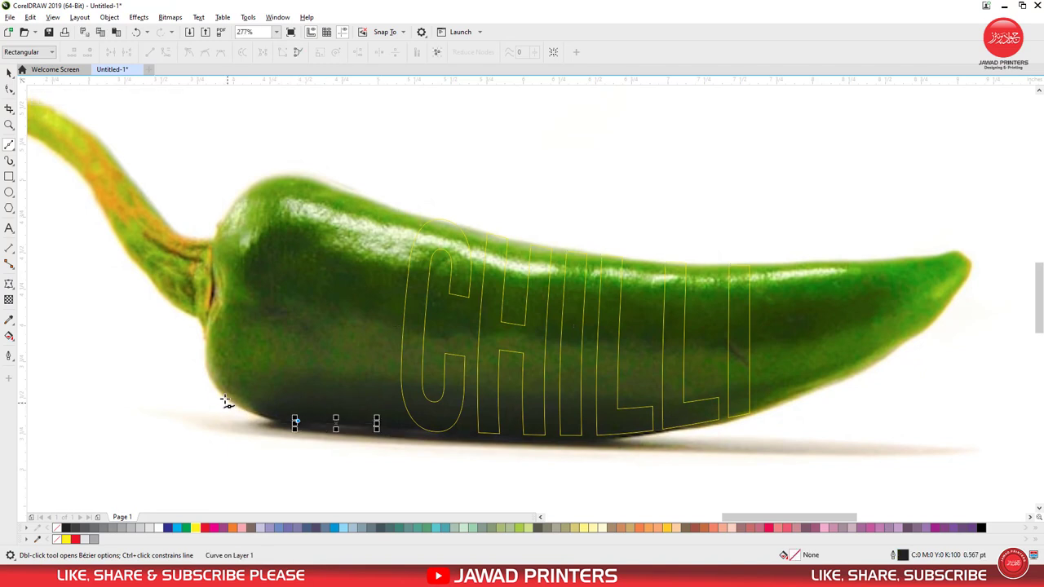
pyautogui.click(203, 341)
pyautogui.click(191, 311)
pyautogui.moveTo(1041, 318); pyautogui.dragTo(1040, 312)
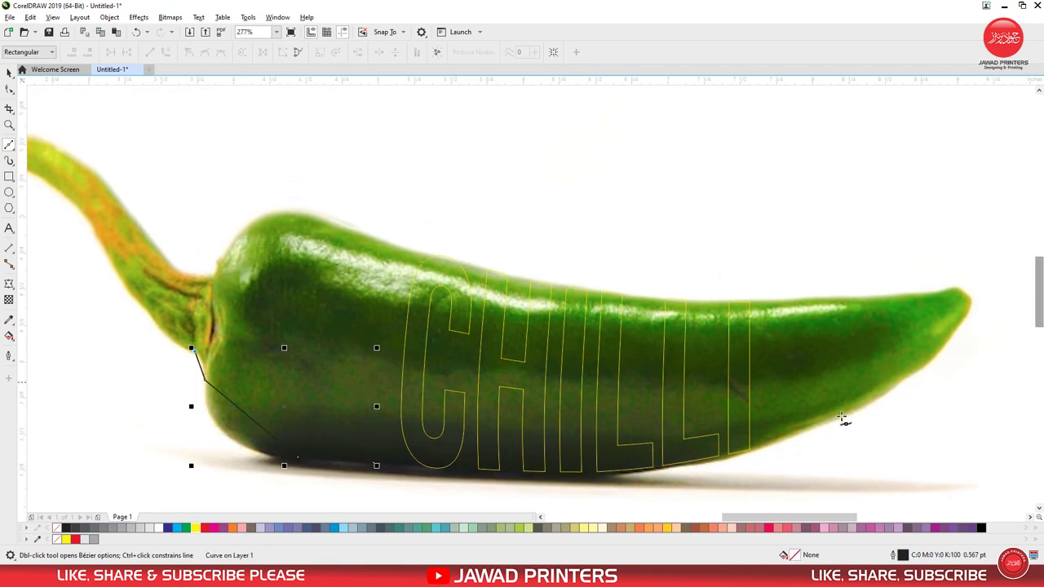
pyautogui.moveTo(781, 516); pyautogui.dragTo(766, 516)
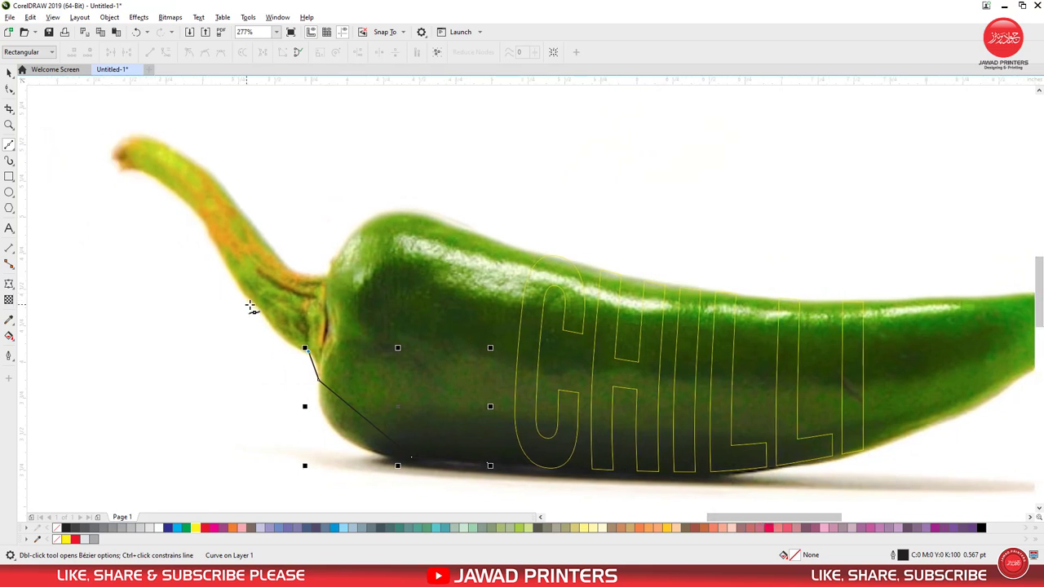
# Trace the outline up around the stem tip and back to where it meets the pepper
pyautogui.click(257, 309)
pyautogui.click(201, 218)
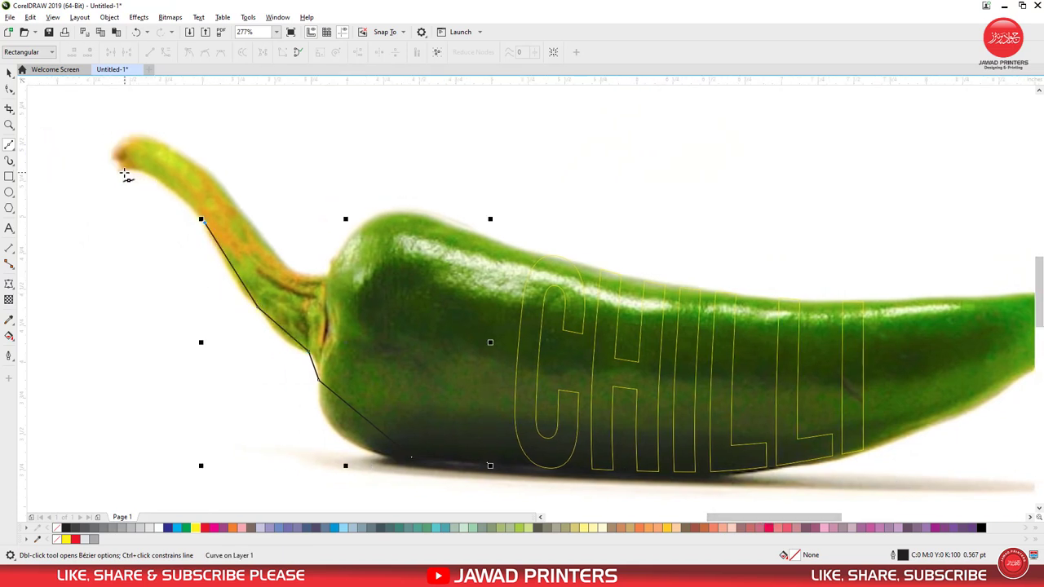
pyautogui.click(120, 169)
pyautogui.click(113, 158)
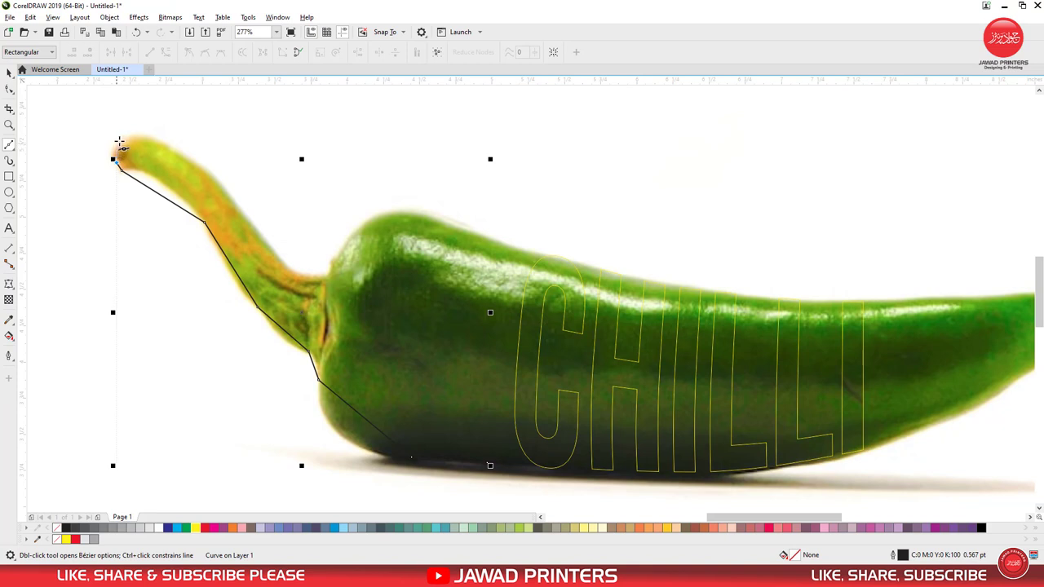
pyautogui.click(117, 141)
pyautogui.click(173, 148)
pyautogui.click(262, 236)
pyautogui.click(326, 274)
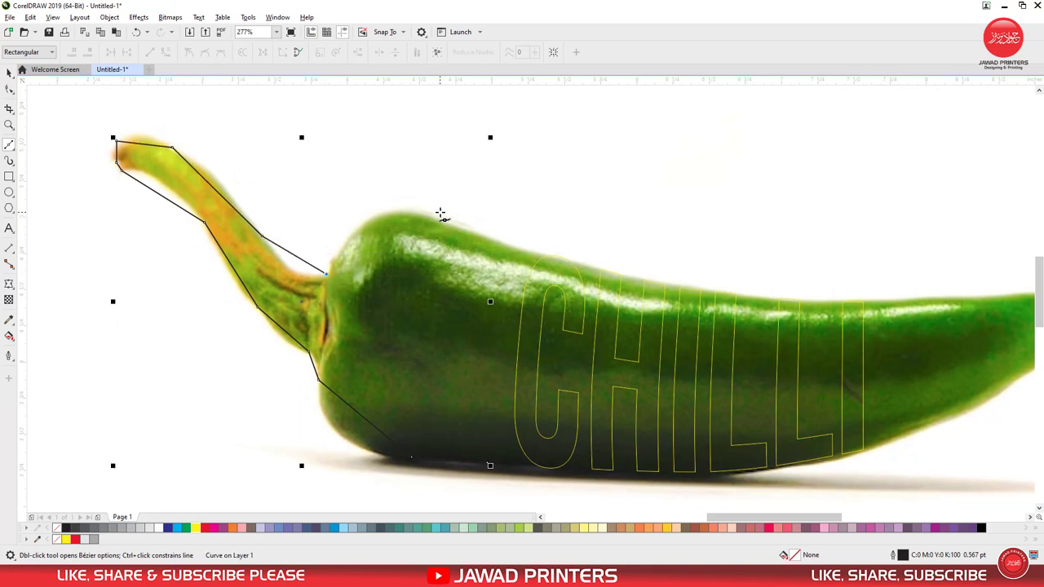
# Run the outline along the pepper's top, close it before the lettering, and outline it red
pyautogui.click(439, 213)
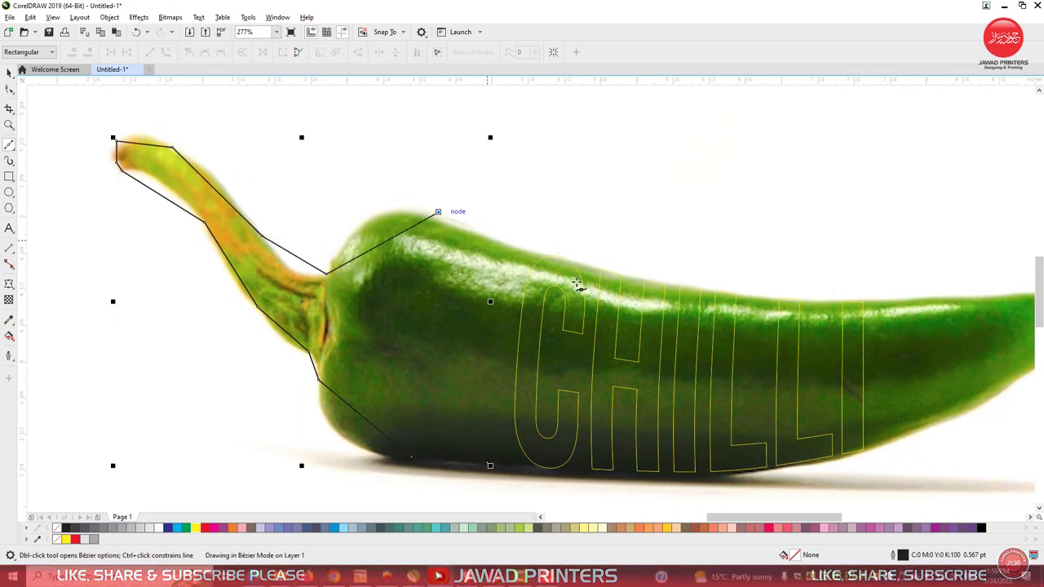
pyautogui.click(524, 248)
pyautogui.click(487, 461)
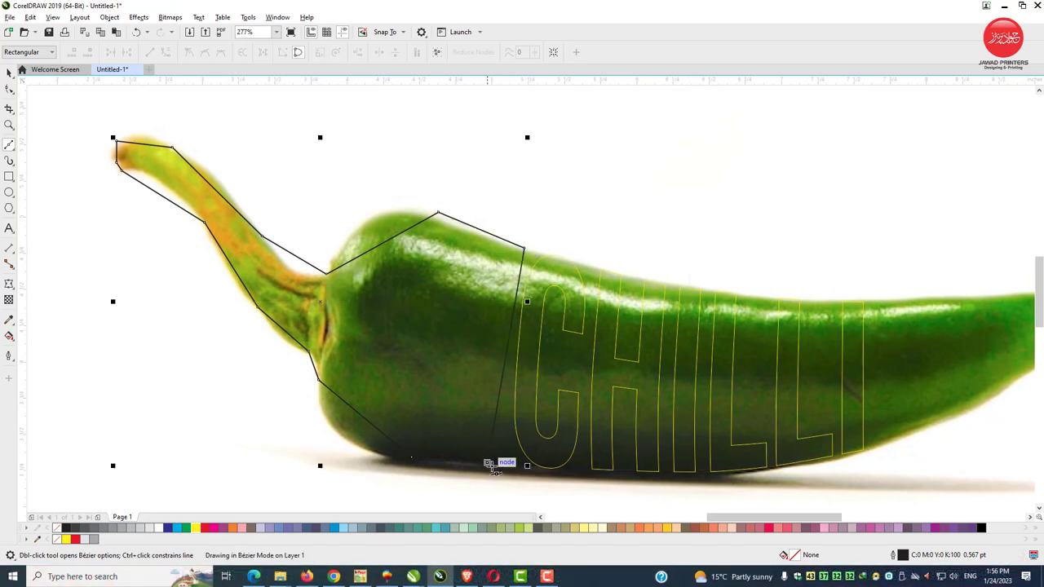
pyautogui.click(9, 72)
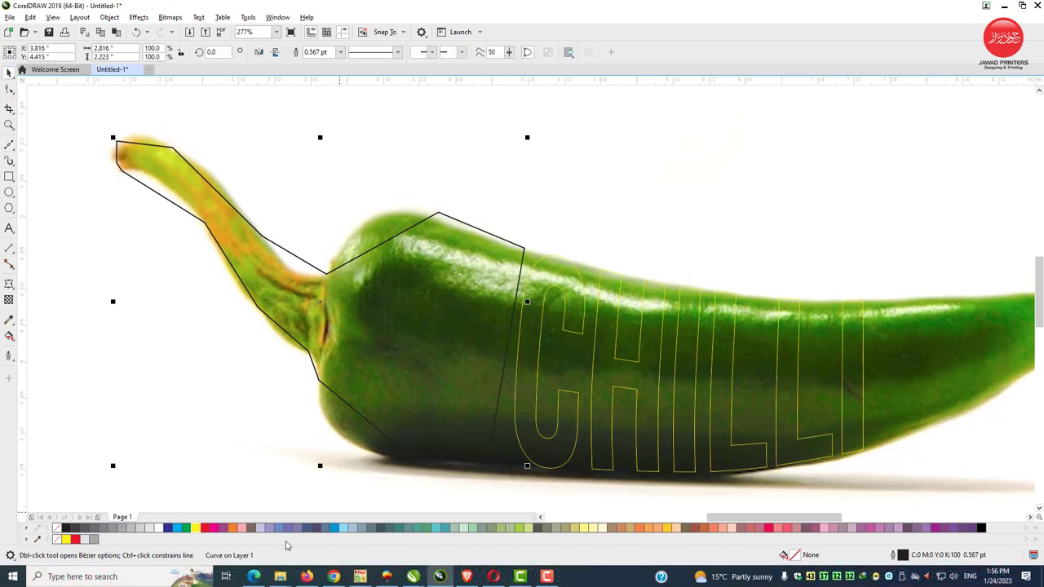
pyautogui.rightClick(201, 528)
# Draw a closed straight-edged polygon around the pepper's tip, right of the CHILLI lettering
pyautogui.moveTo(816, 517); pyautogui.dragTo(855, 517)
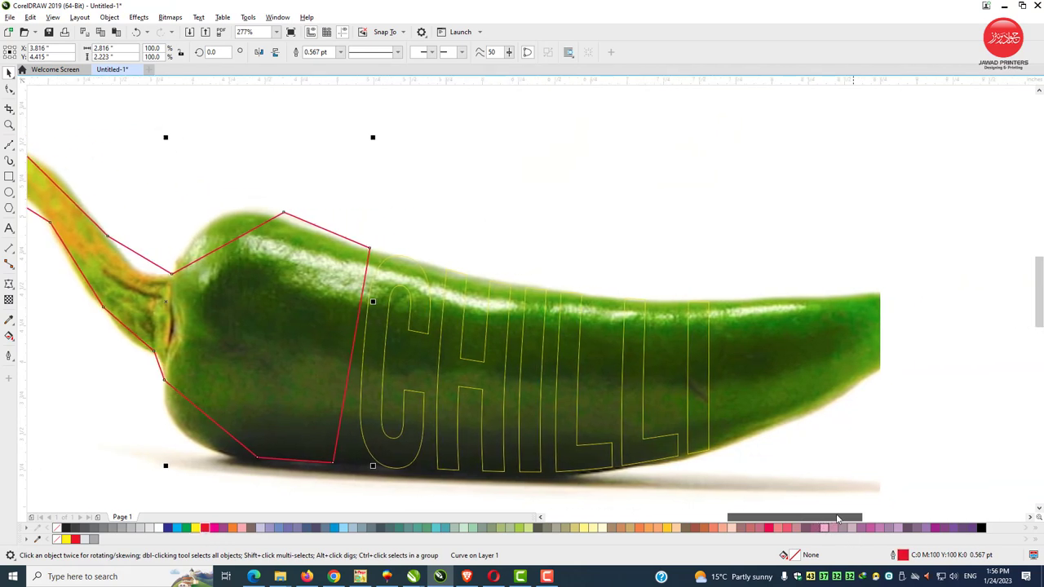
pyautogui.click(9, 144)
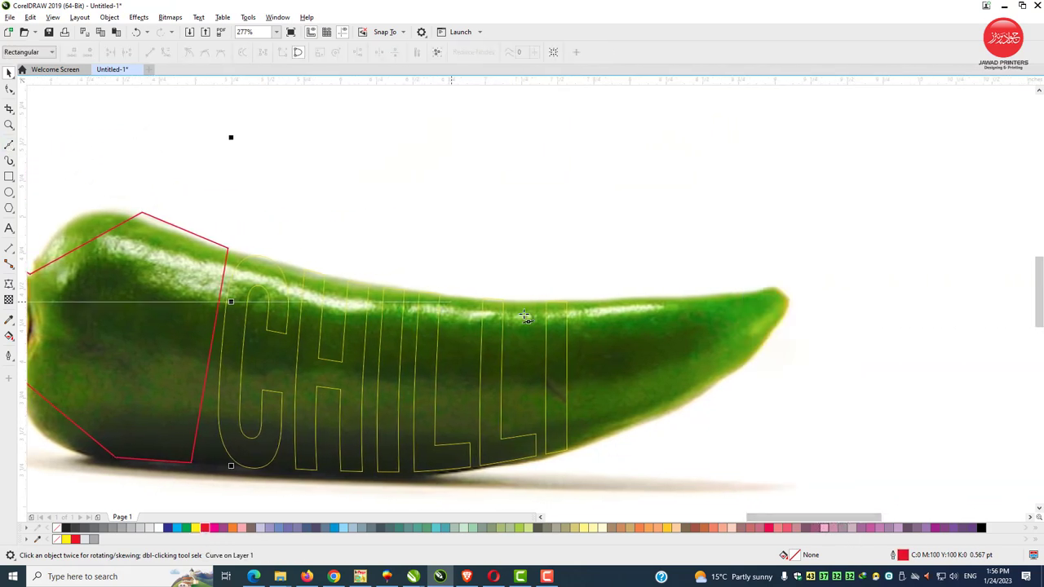
pyautogui.click(585, 302)
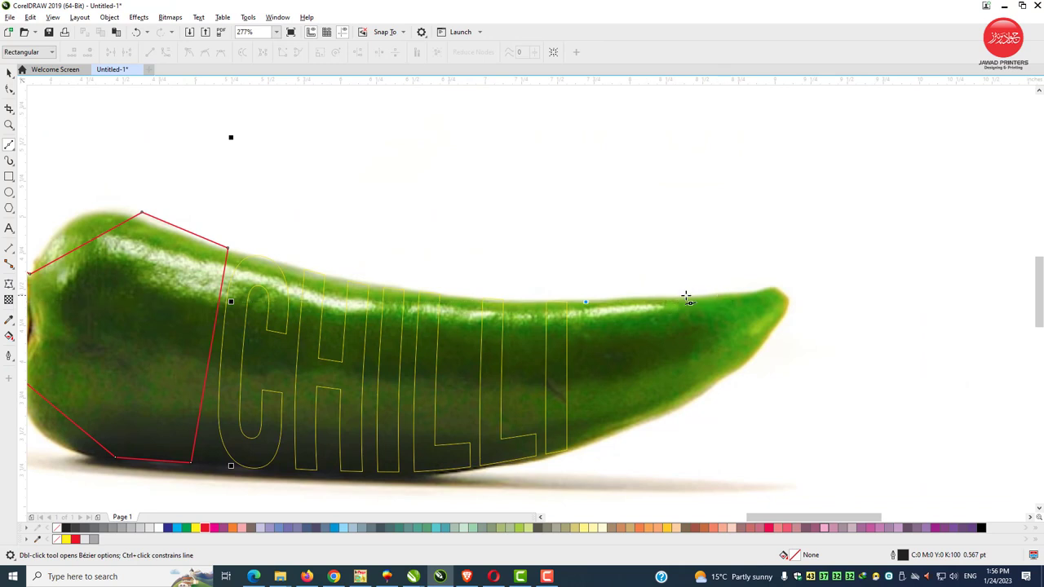
pyautogui.click(681, 298)
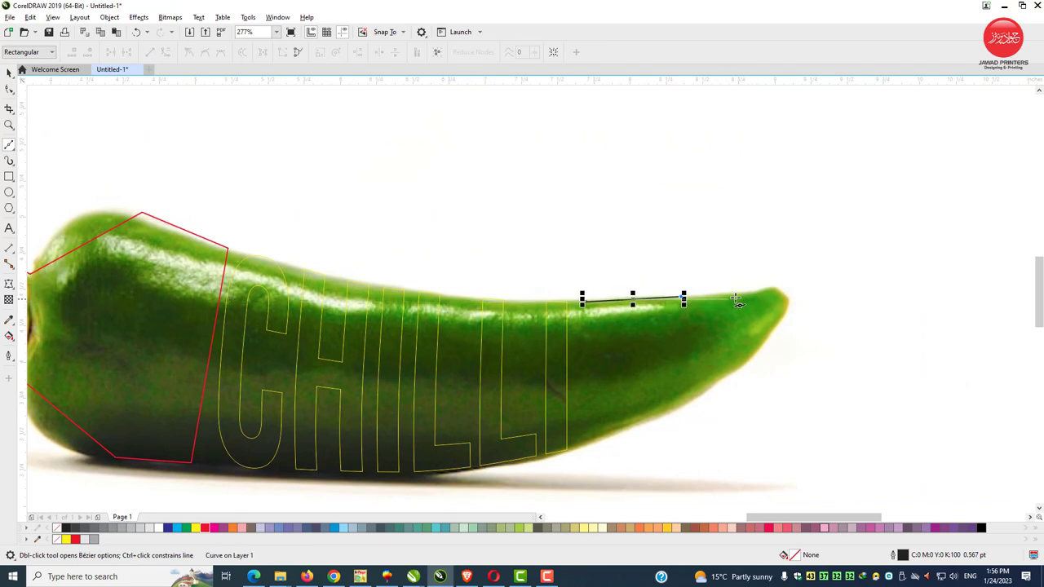
pyautogui.click(750, 296)
pyautogui.click(779, 288)
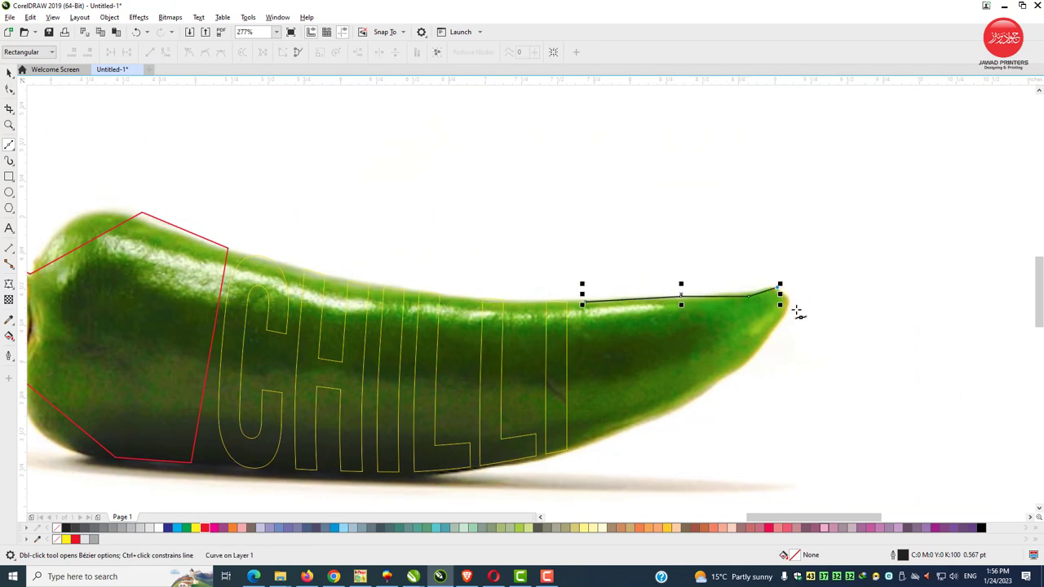
pyautogui.click(784, 316)
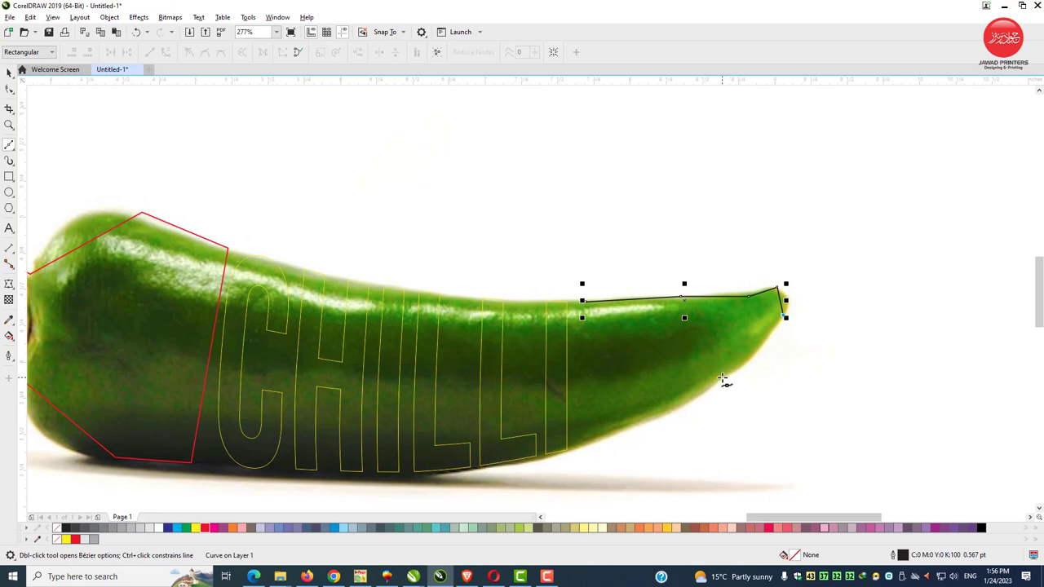
pyautogui.click(722, 377)
pyautogui.click(587, 448)
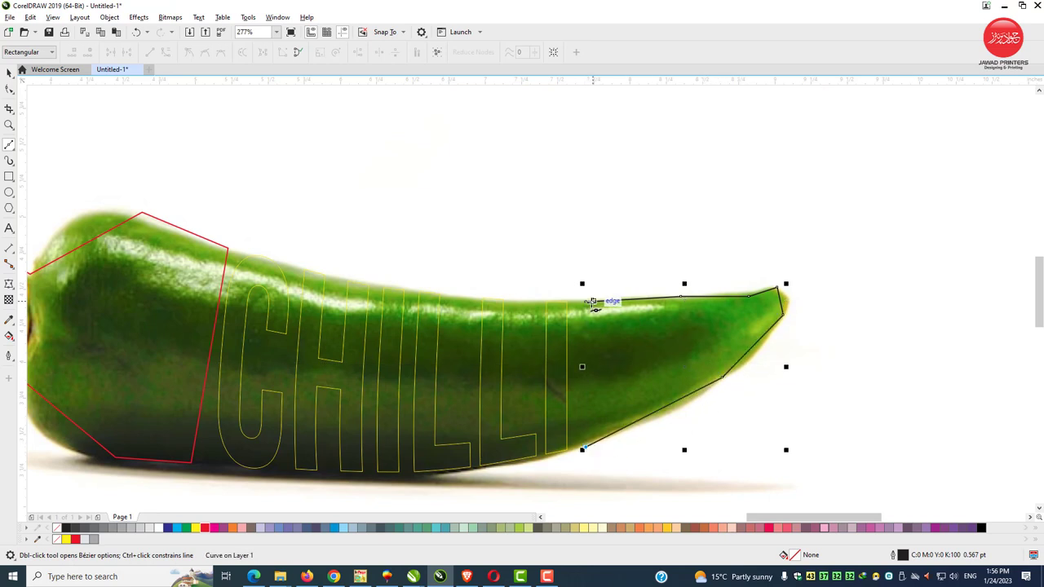
pyautogui.click(586, 302)
pyautogui.click(10, 73)
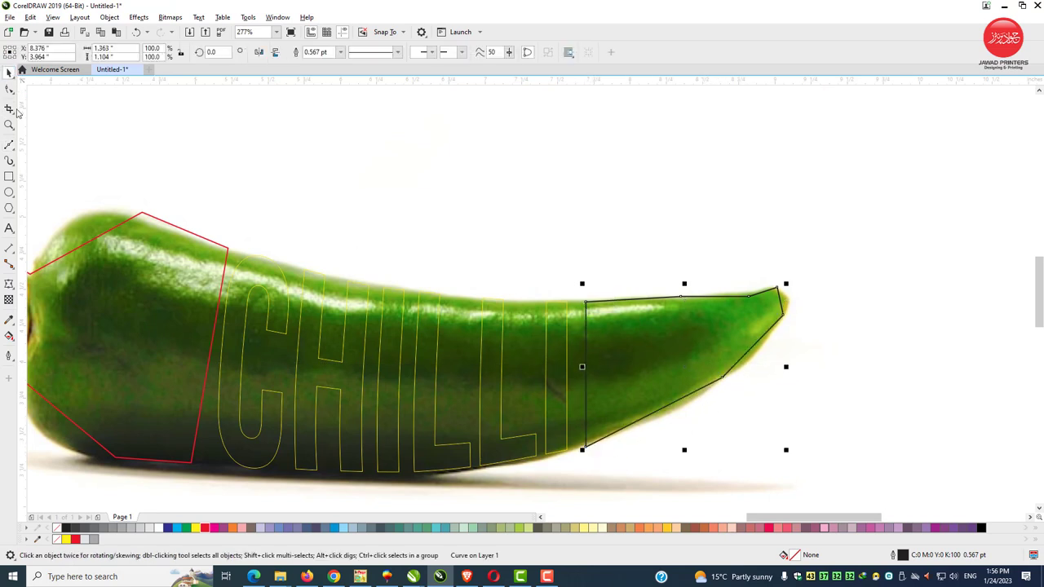
pyautogui.click(9, 124)
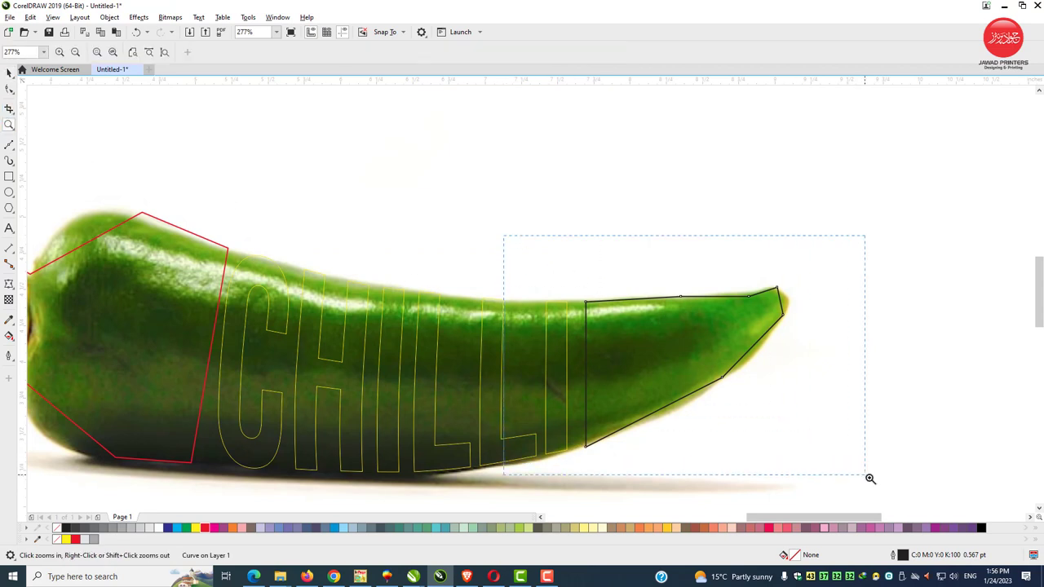
# Make the tip outline red and convert all its nodes to curves
pyautogui.moveTo(503, 168); pyautogui.dragTo(869, 478)
pyautogui.click(9, 73)
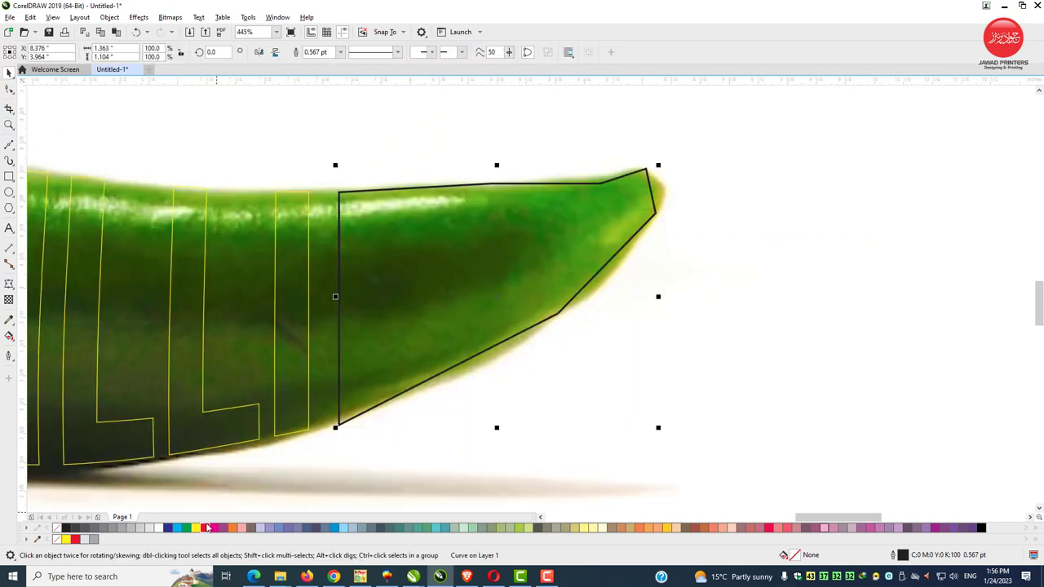
pyautogui.rightClick(206, 528)
pyautogui.click(10, 89)
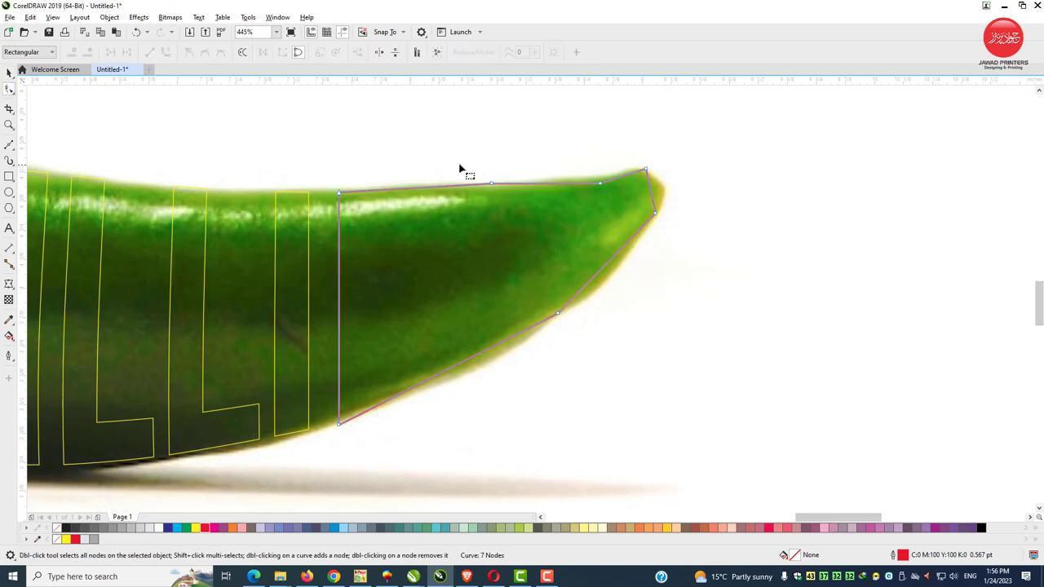
pyautogui.moveTo(599, 238); pyautogui.dragTo(305, 454)
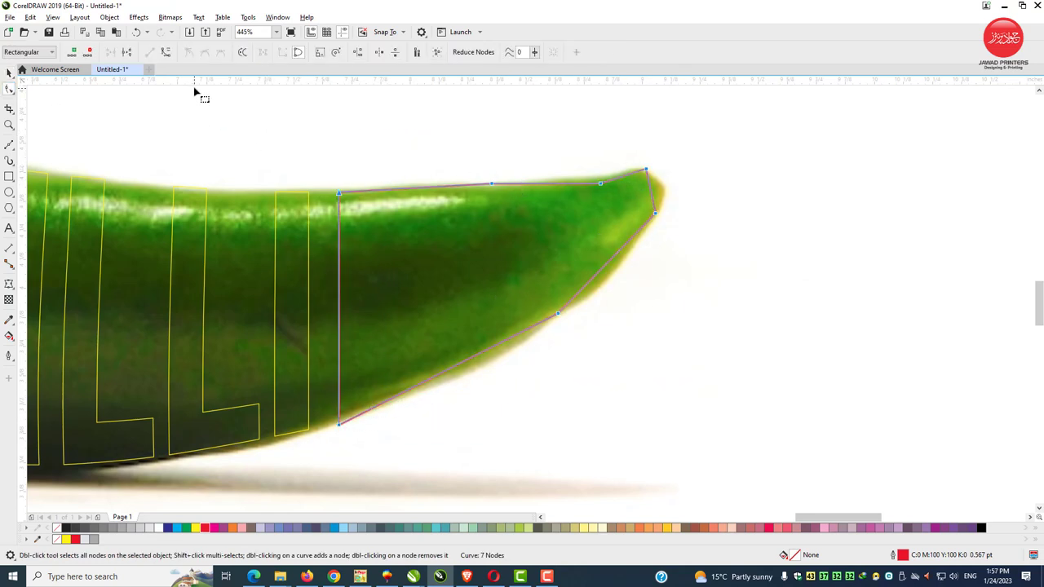
pyautogui.click(166, 54)
# Bend the tip outline's edges to hug the pepper's rounded tip and underside
pyautogui.click(449, 214)
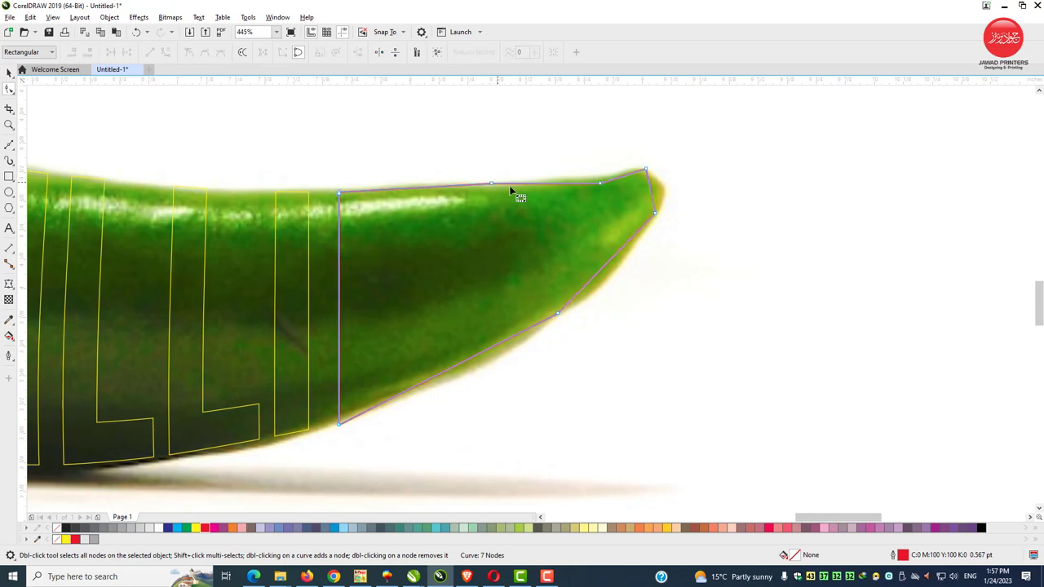
pyautogui.moveTo(601, 184); pyautogui.dragTo(596, 176)
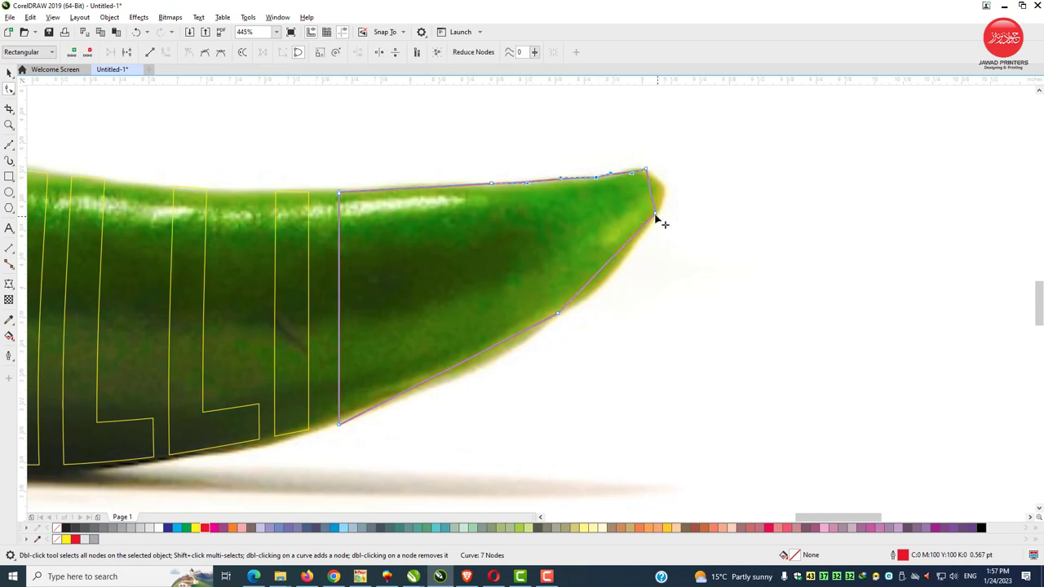
pyautogui.moveTo(611, 265); pyautogui.dragTo(616, 267)
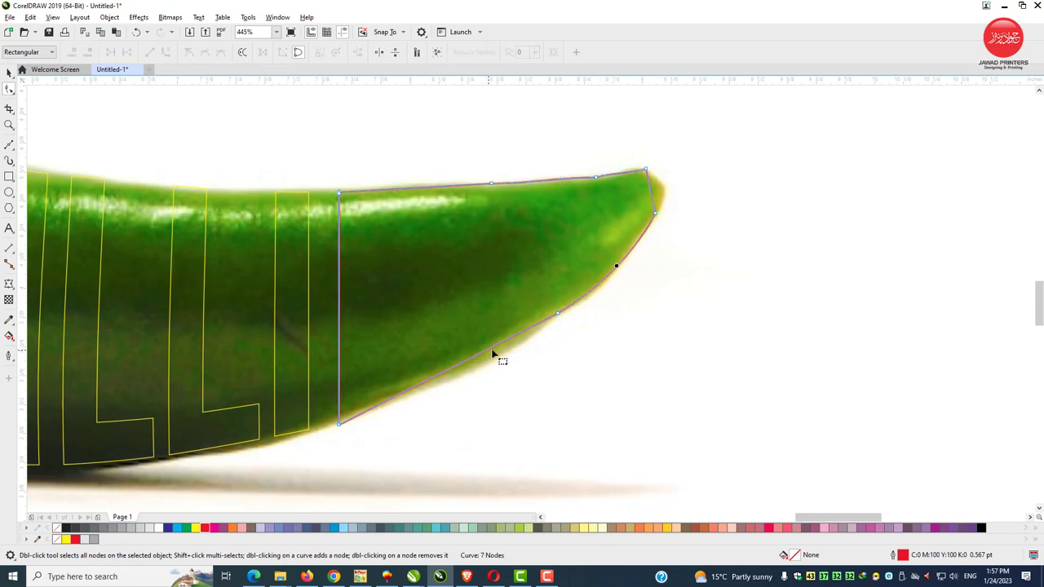
pyautogui.moveTo(492, 354); pyautogui.dragTo(498, 361)
pyautogui.click(339, 425)
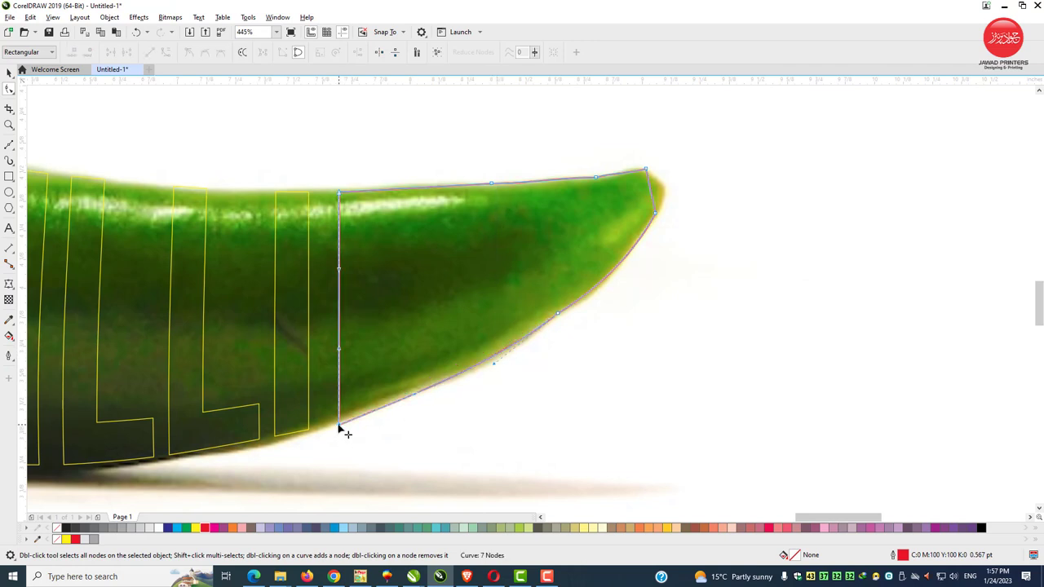
pyautogui.click(339, 426)
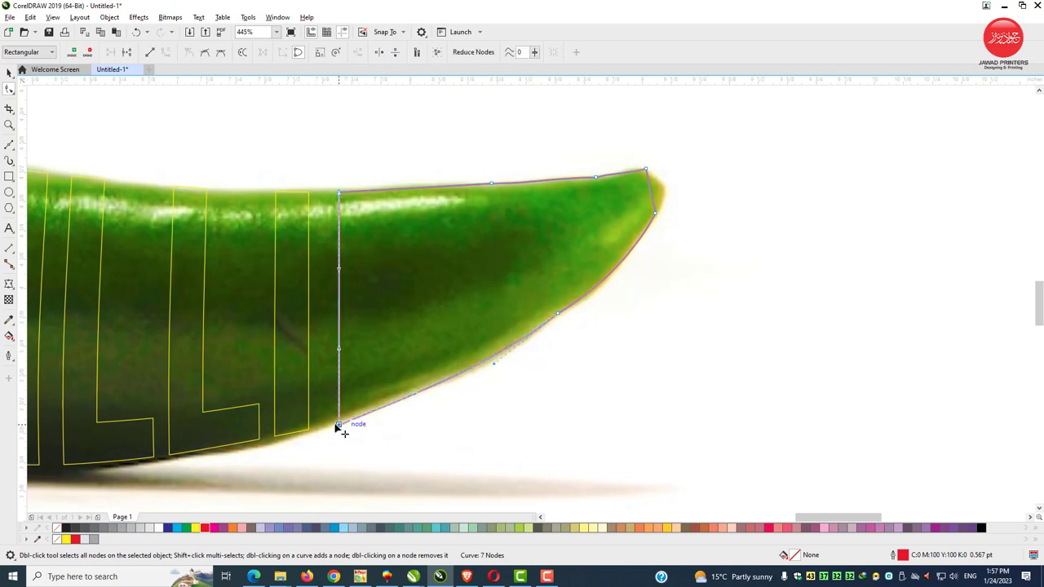
pyautogui.click(598, 291)
pyautogui.moveTo(651, 193); pyautogui.dragTo(666, 191)
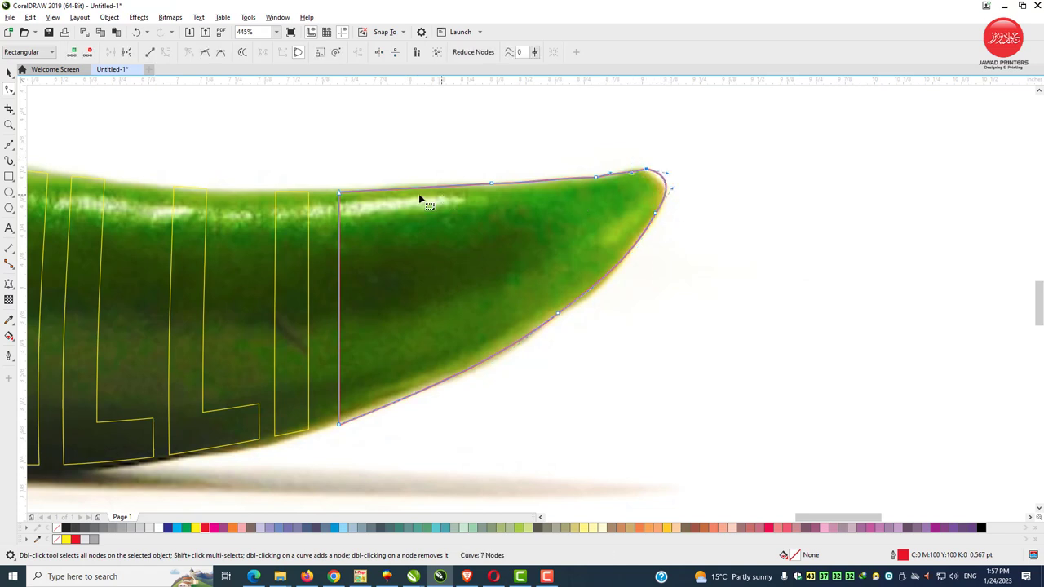
pyautogui.click(343, 193)
# Select the stem-and-front outline's nodes and add a node on its top edge
pyautogui.scroll(-3, 432, 313)
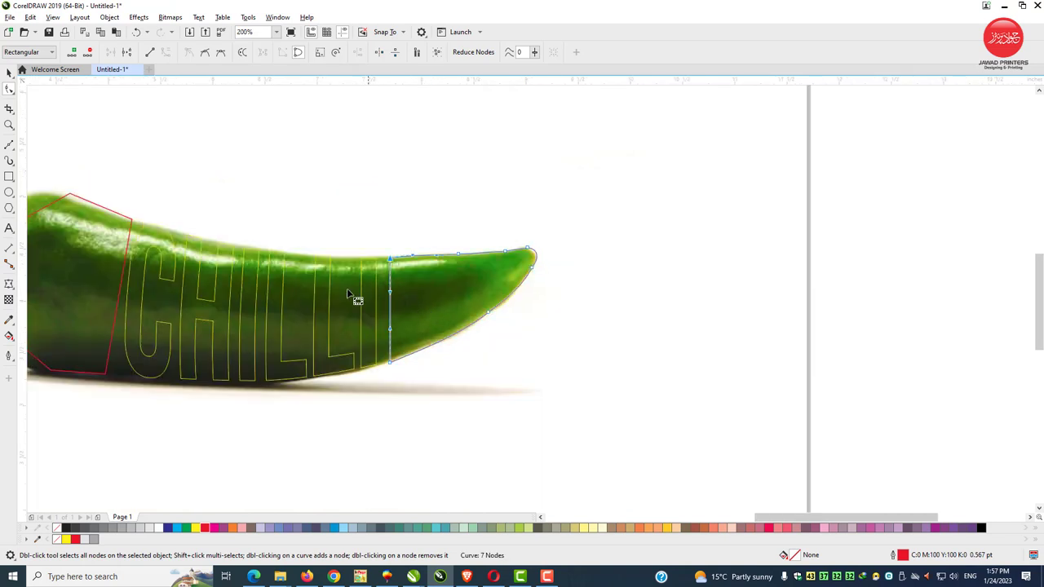
pyautogui.hscroll(-5, 799, 523)
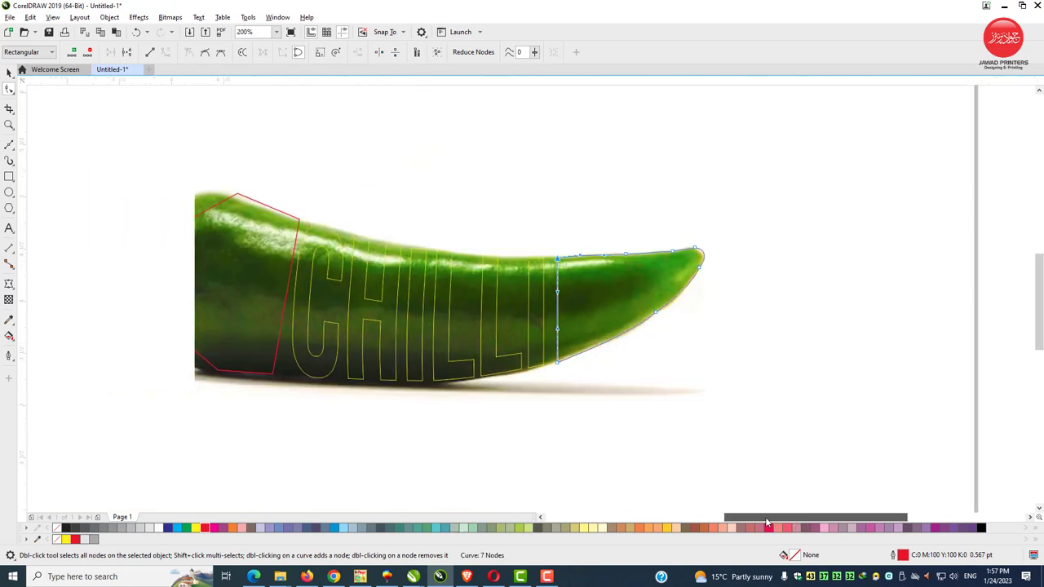
pyautogui.scroll(1, 1040, 259)
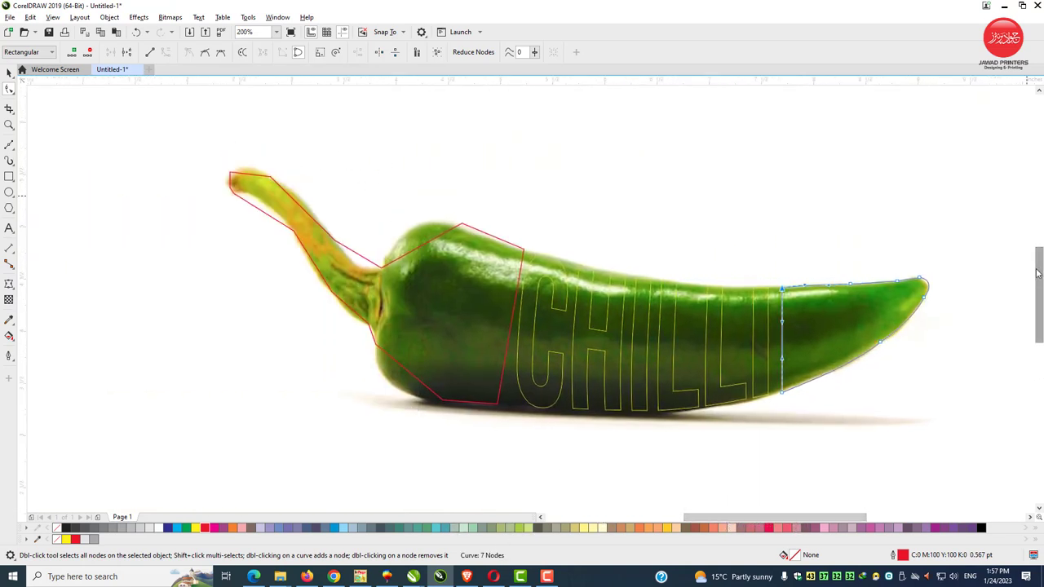
pyautogui.click(440, 235)
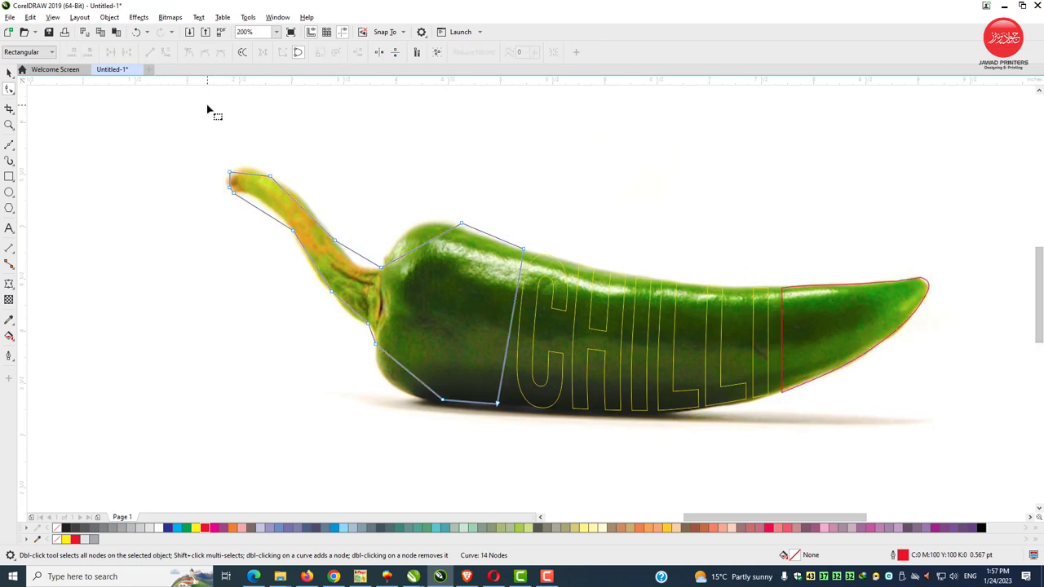
pyautogui.moveTo(416, 445); pyautogui.dragTo(545, 445)
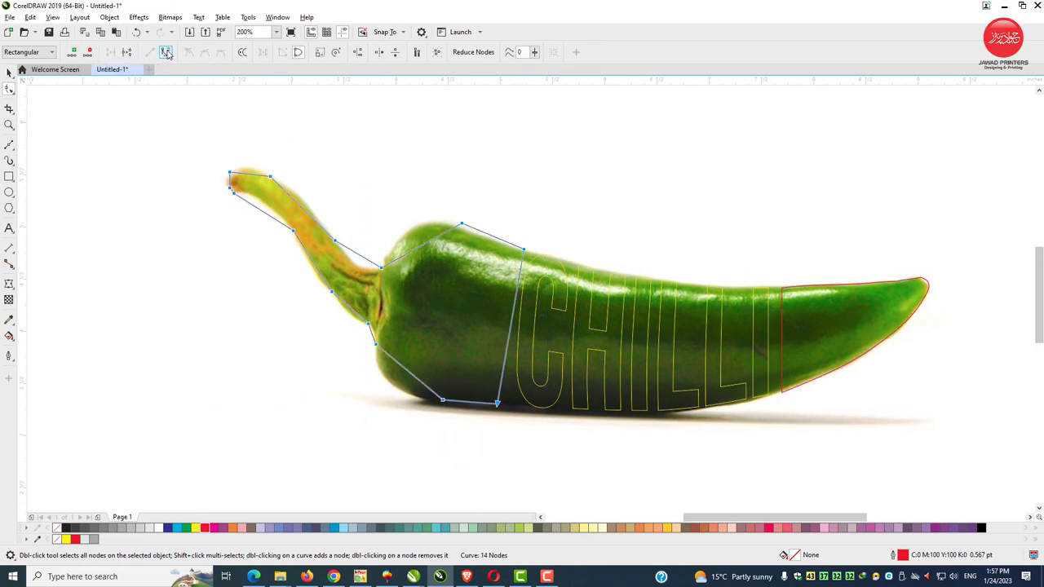
pyautogui.click(445, 230)
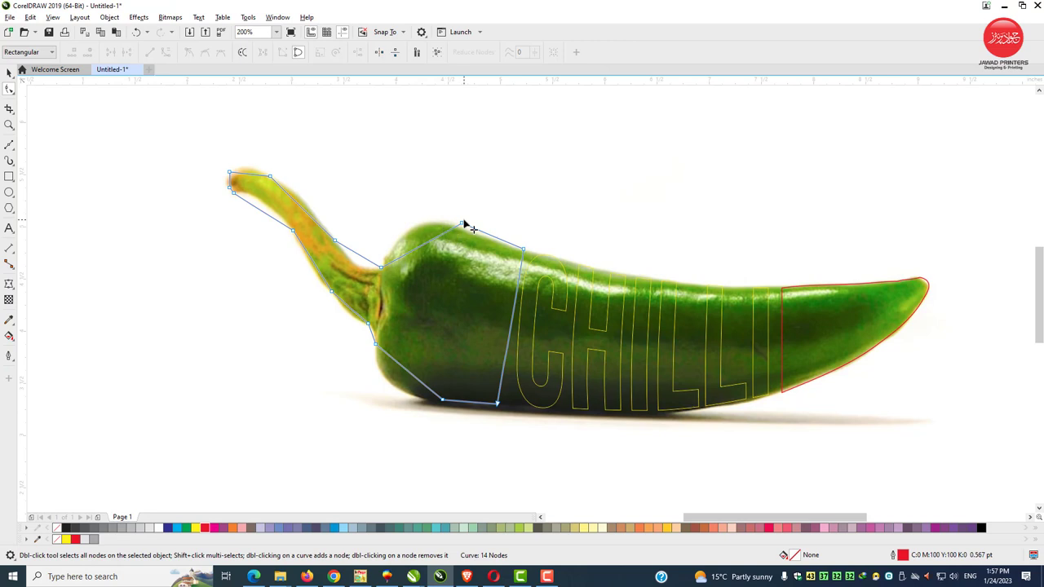
pyautogui.doubleClick(461, 225)
# Zoom in on the stem area and bend the outline's top and bottom edges to the pepper
pyautogui.press('z')
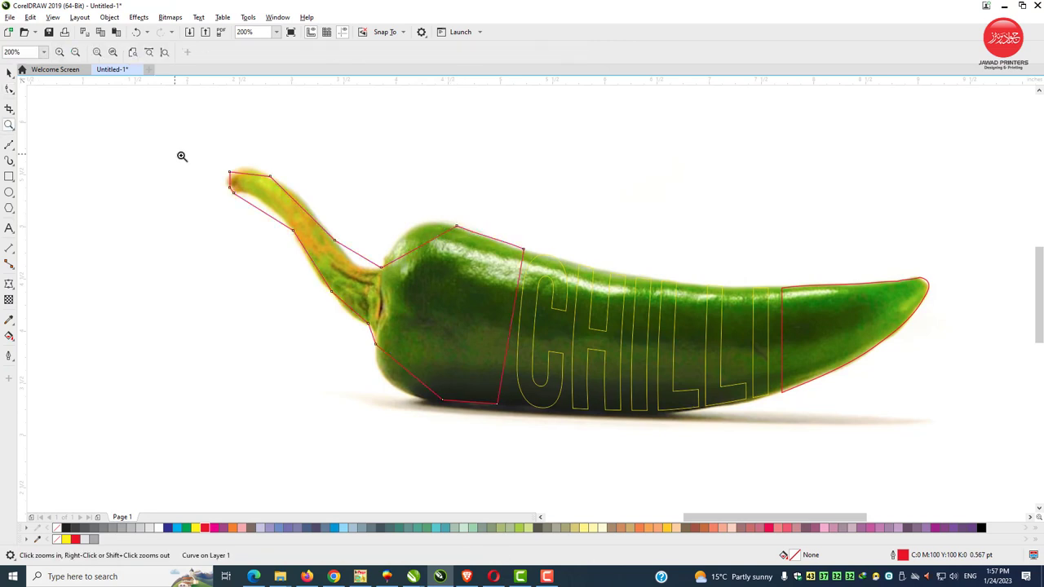
pyautogui.moveTo(185, 153); pyautogui.dragTo(525, 363)
pyautogui.click(9, 73)
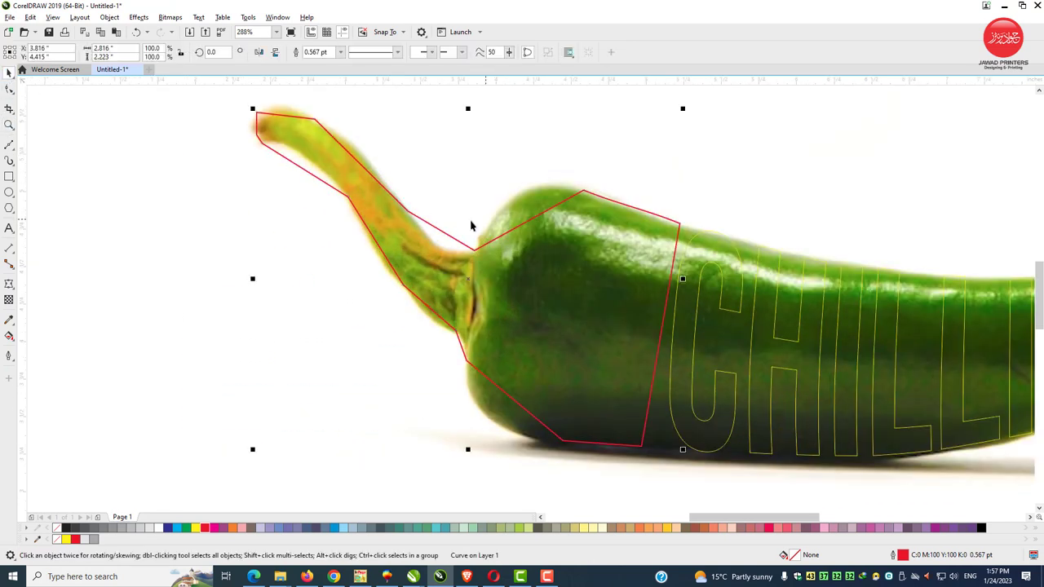
pyautogui.press('F10')
pyautogui.doubleClick(545, 216)
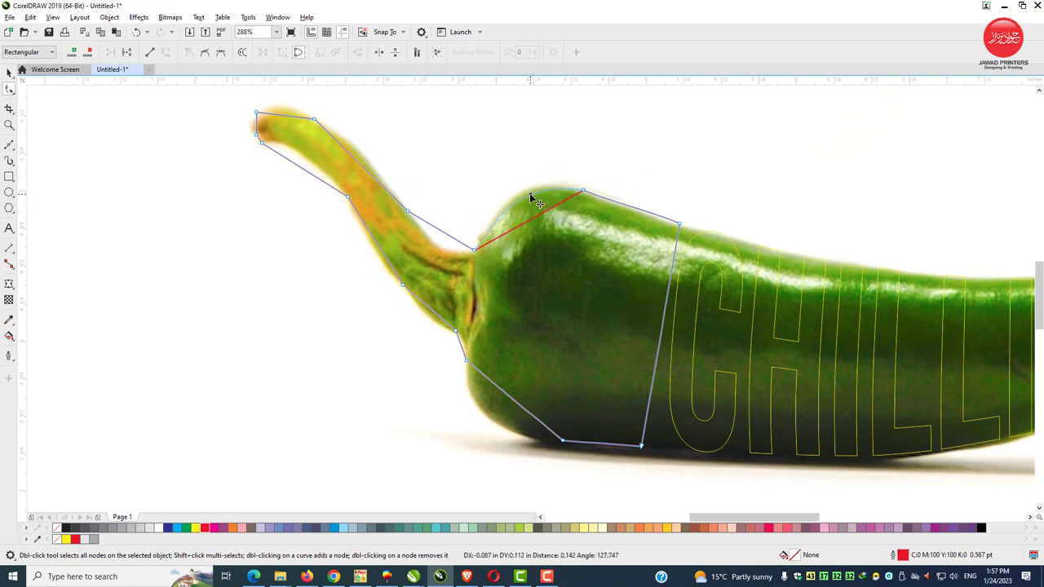
pyautogui.moveTo(545, 216); pyautogui.dragTo(529, 190)
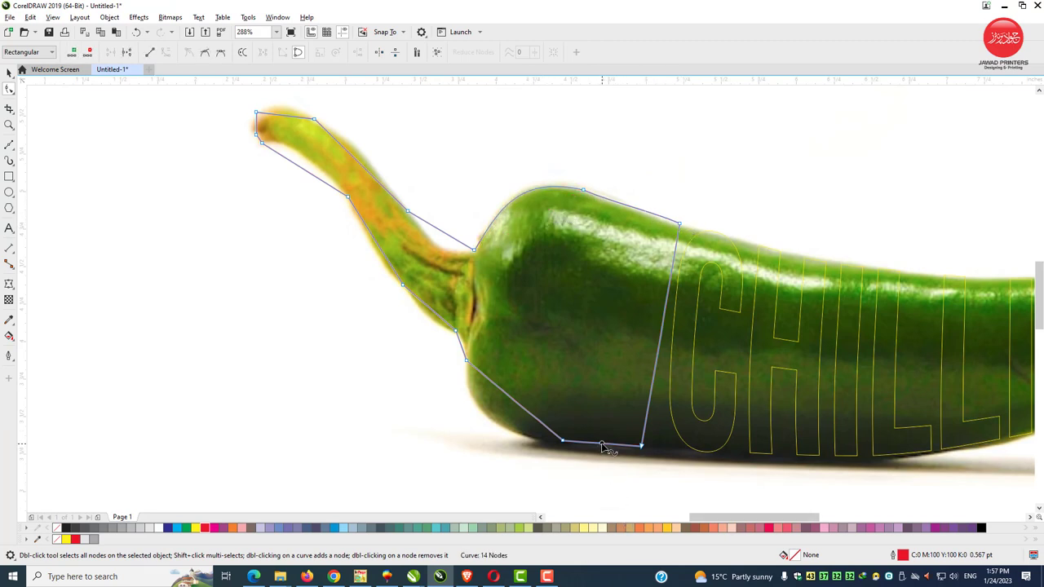
pyautogui.moveTo(509, 398); pyautogui.dragTo(483, 412)
pyautogui.moveTo(459, 348); pyautogui.dragTo(433, 321)
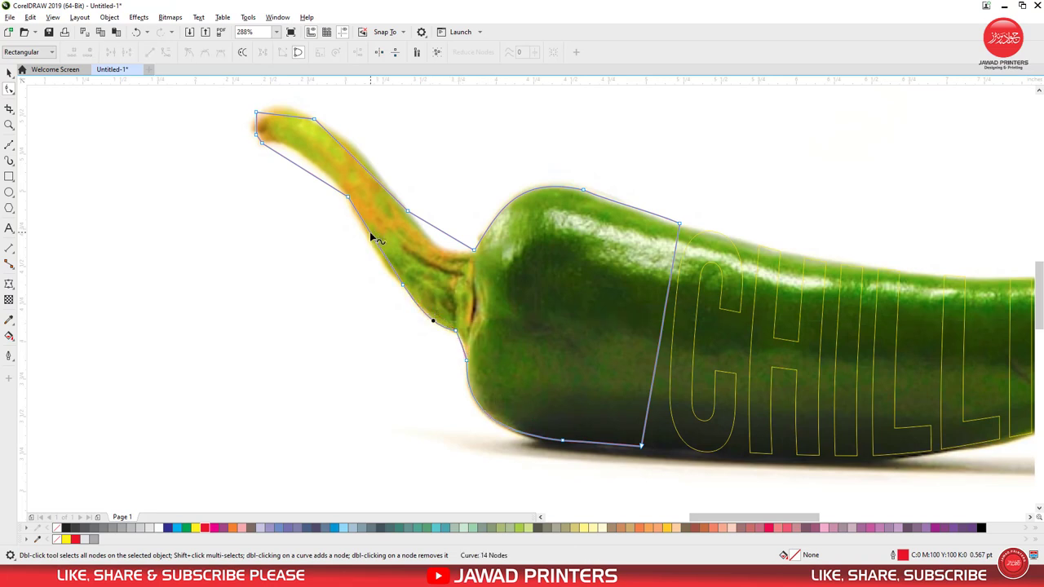
# Bend the stem segments to follow the edge of the chili's stem
pyautogui.moveTo(307, 162); pyautogui.dragTo(301, 153)
pyautogui.moveTo(441, 232); pyautogui.dragTo(441, 244)
pyautogui.moveTo(284, 115); pyautogui.dragTo(282, 106)
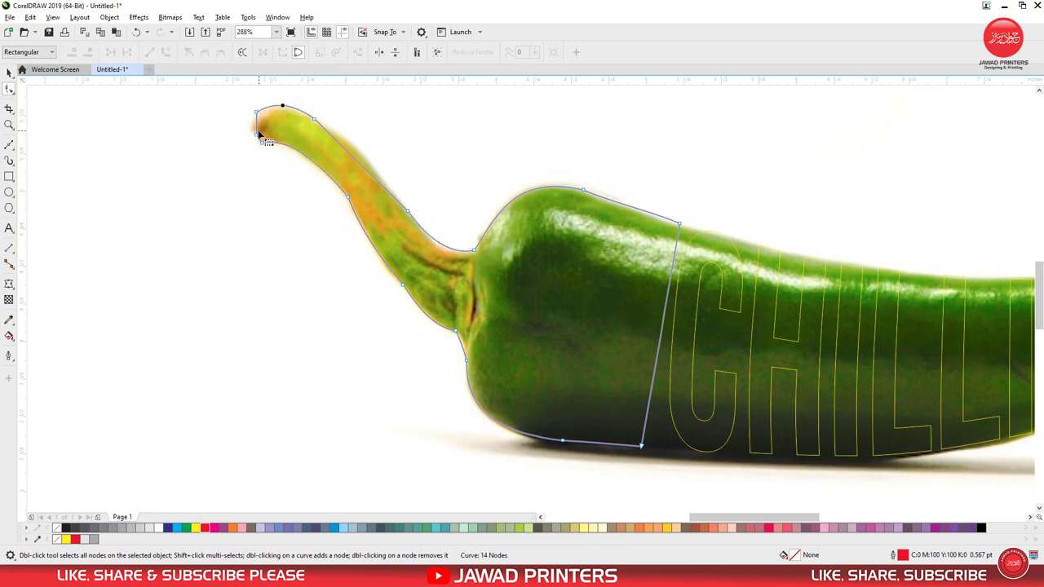
pyautogui.click(9, 125)
# Curve the stem tip's left edge, small notch and upper edge to round the stem tip
pyautogui.moveTo(212, 96); pyautogui.dragTo(489, 245)
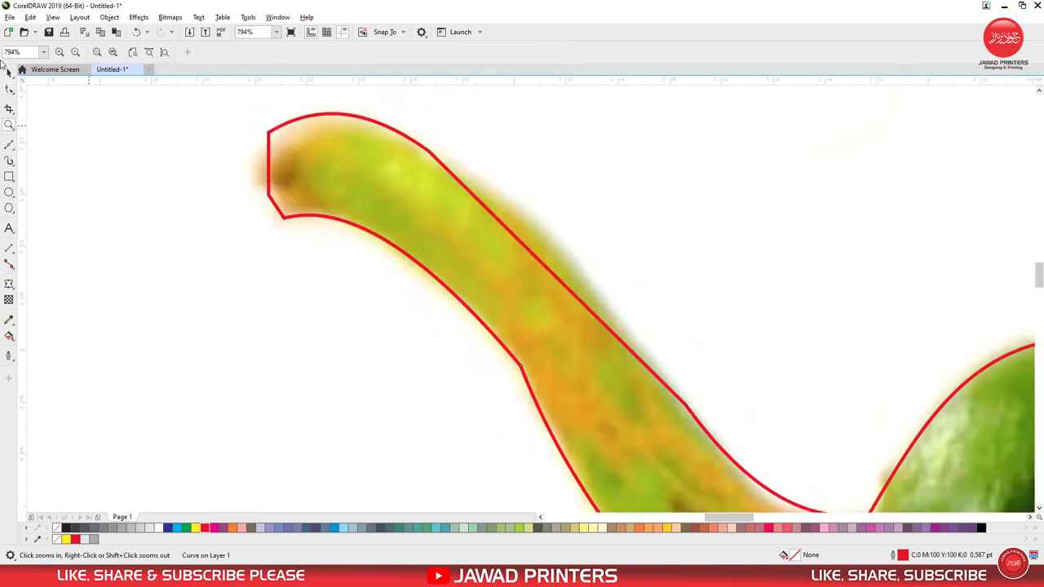
pyautogui.click(9, 74)
pyautogui.click(9, 90)
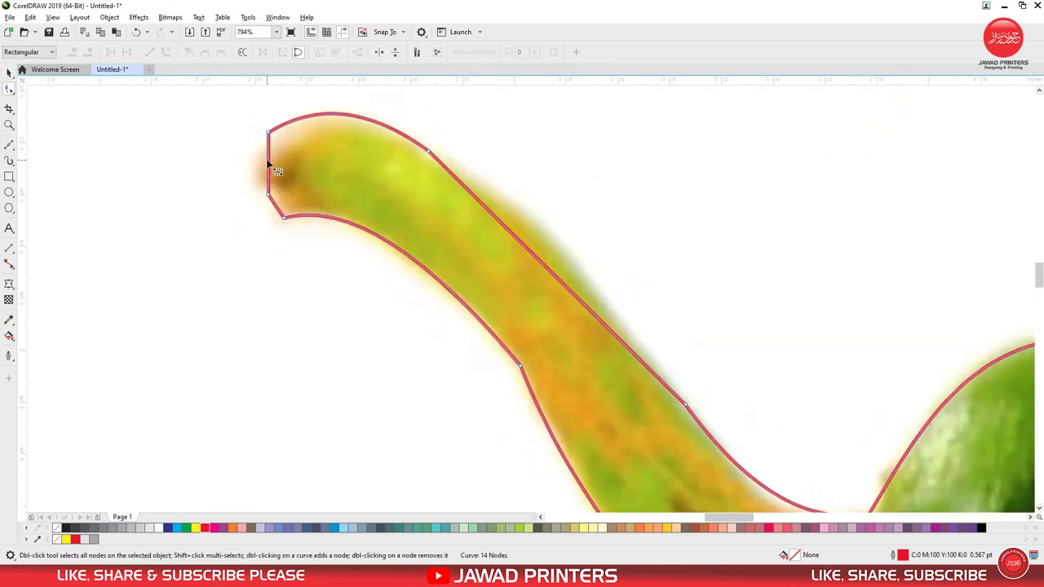
pyautogui.moveTo(266, 163); pyautogui.dragTo(257, 162)
pyautogui.moveTo(279, 206); pyautogui.dragTo(286, 197)
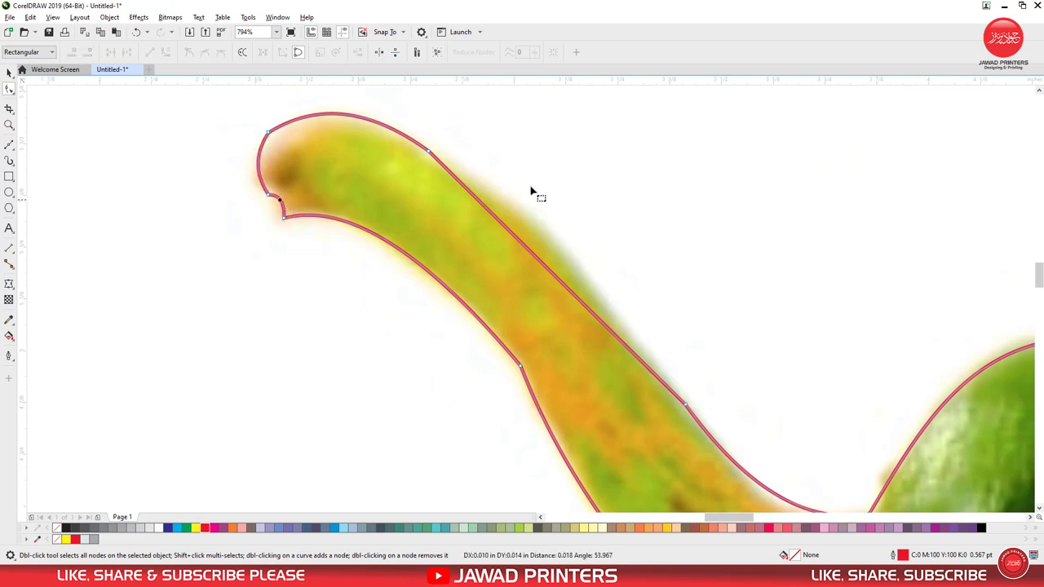
pyautogui.click(478, 206)
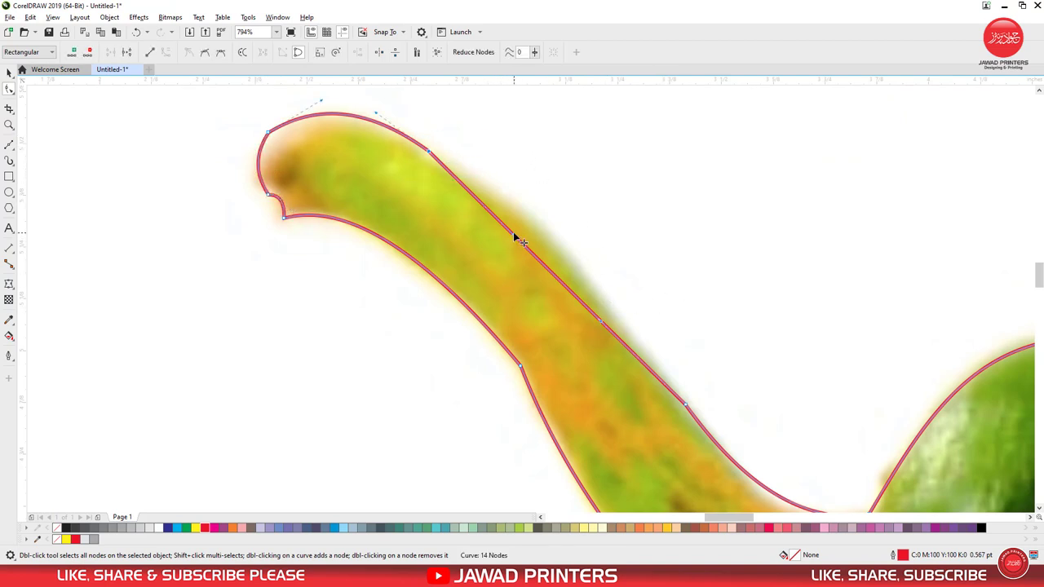
pyautogui.moveTo(514, 236); pyautogui.dragTo(568, 235)
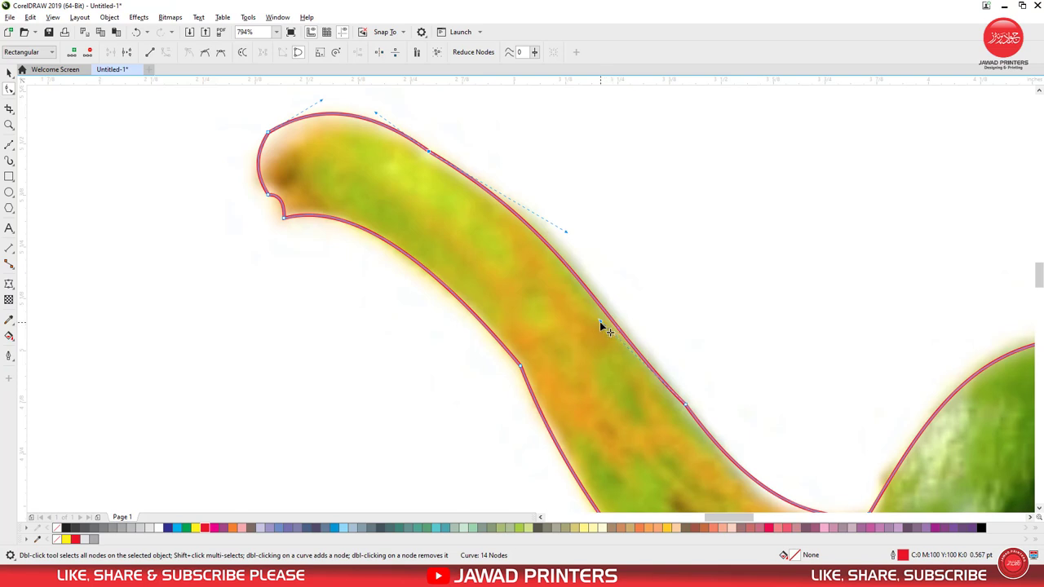
# Bend the outline's bottom segment into a curve along the chili's underside
pyautogui.hotkey('shift', 'F4')
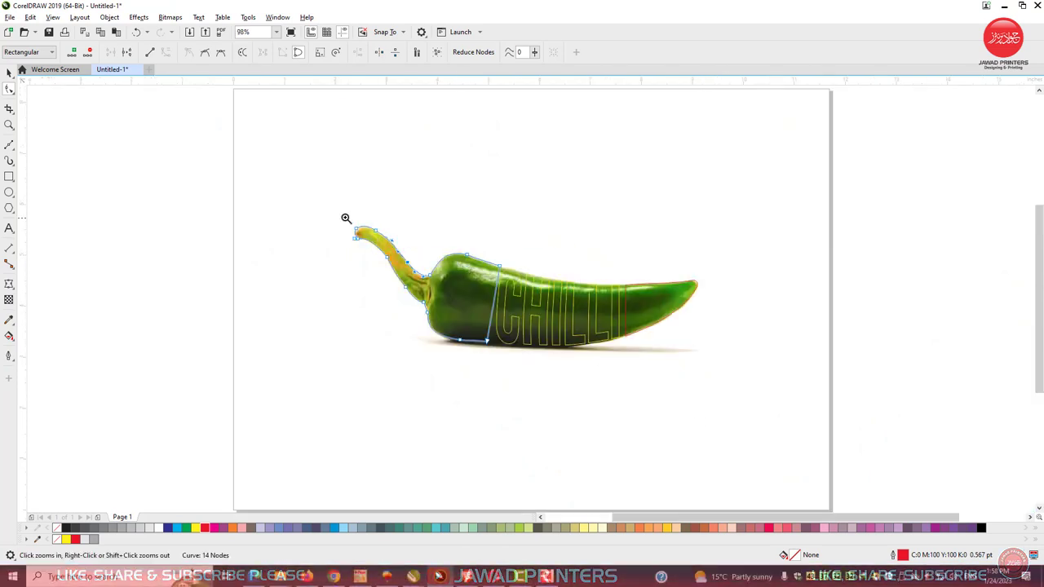
pyautogui.moveTo(346, 218); pyautogui.dragTo(543, 359)
pyautogui.moveTo(407, 266)
pyautogui.mouseDown()
pyautogui.moveTo(587, 375)
pyautogui.moveTo(601, 403)
pyautogui.mouseUp()
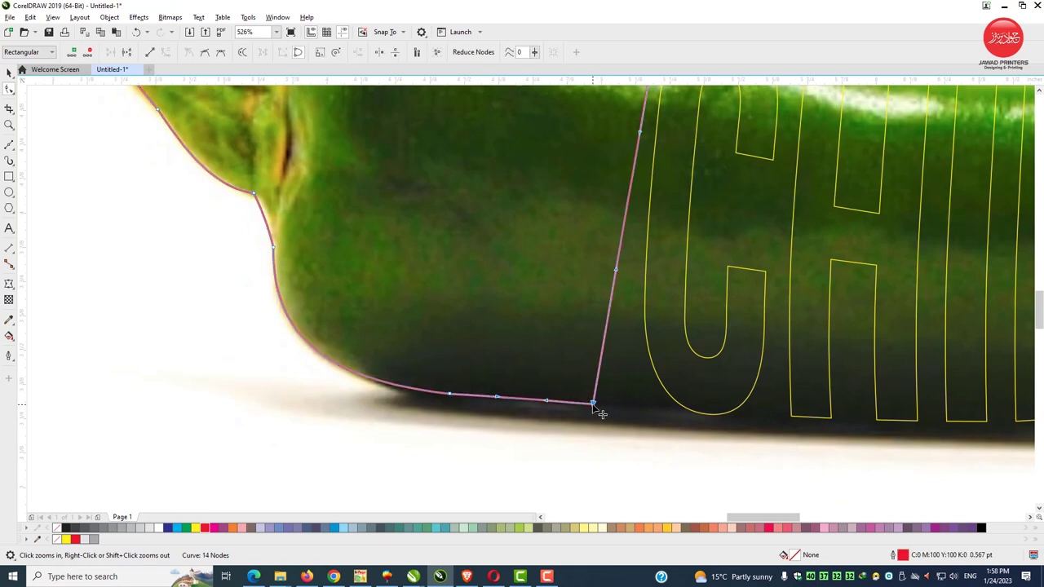
pyautogui.click(524, 398)
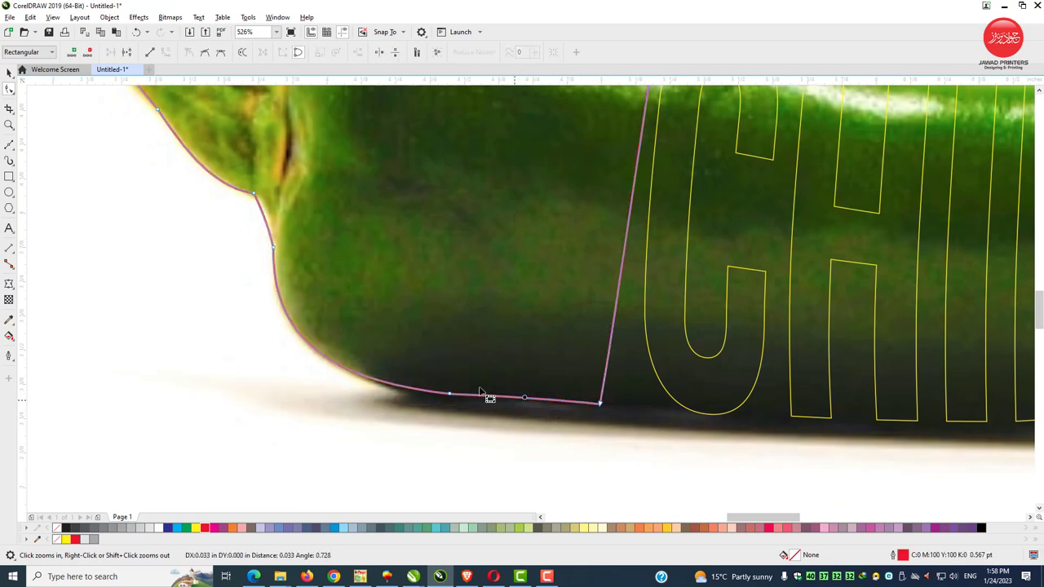
pyautogui.press('z')
pyautogui.moveTo(391, 317); pyautogui.dragTo(669, 456)
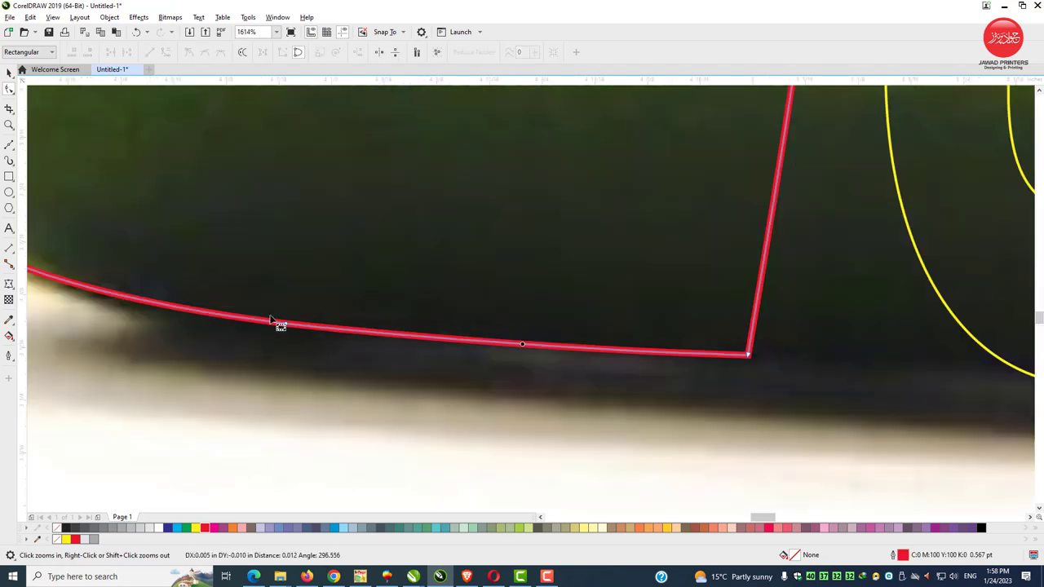
pyautogui.moveTo(285, 326); pyautogui.dragTo(292, 337)
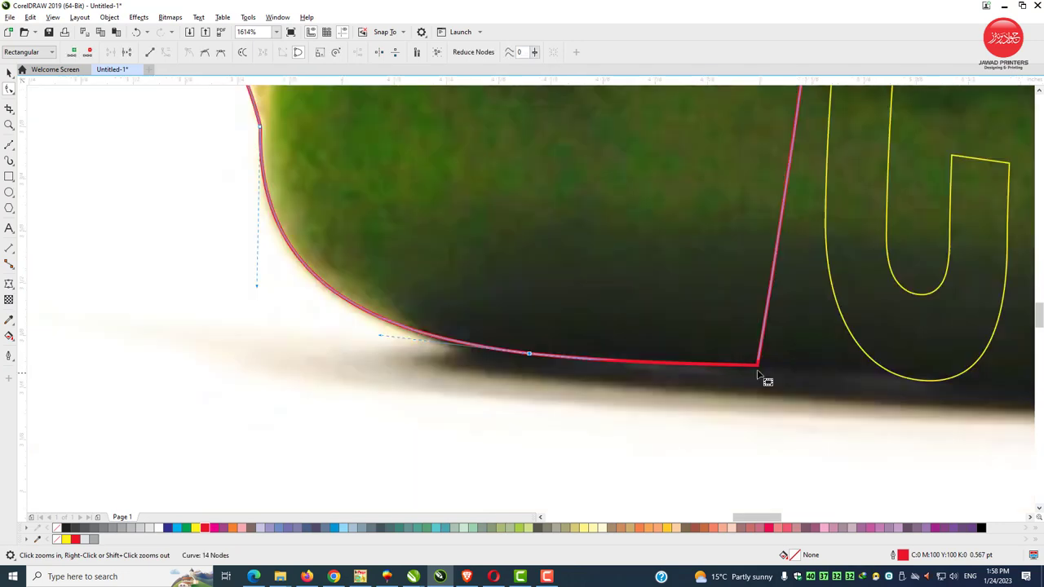
pyautogui.scroll(-2, 755, 355)
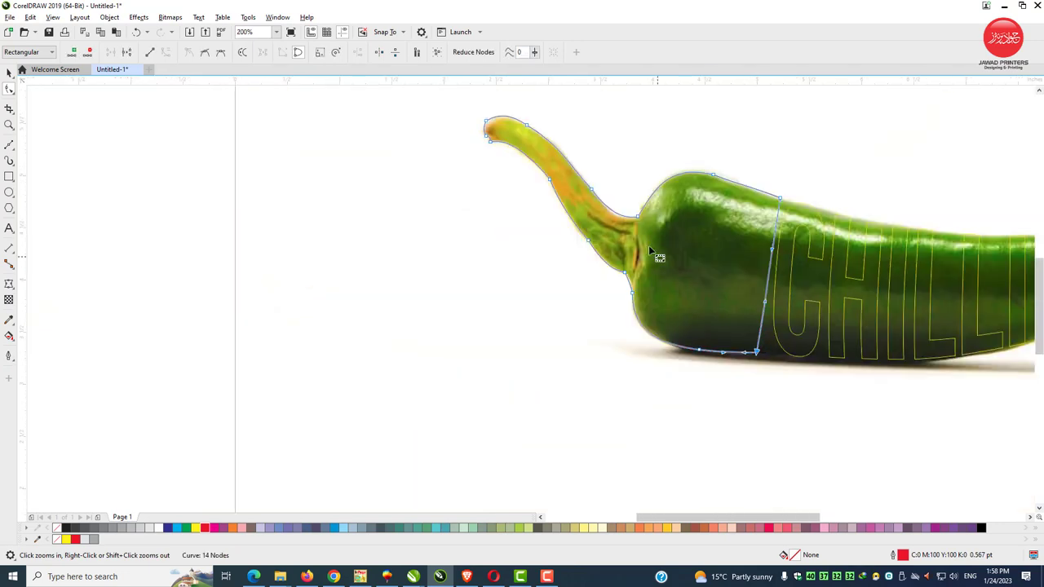
# Group the CHILLI text with both pepper outline pieces
pyautogui.scroll(2, 911, 340)
pyautogui.press('space')
pyautogui.click(478, 333)
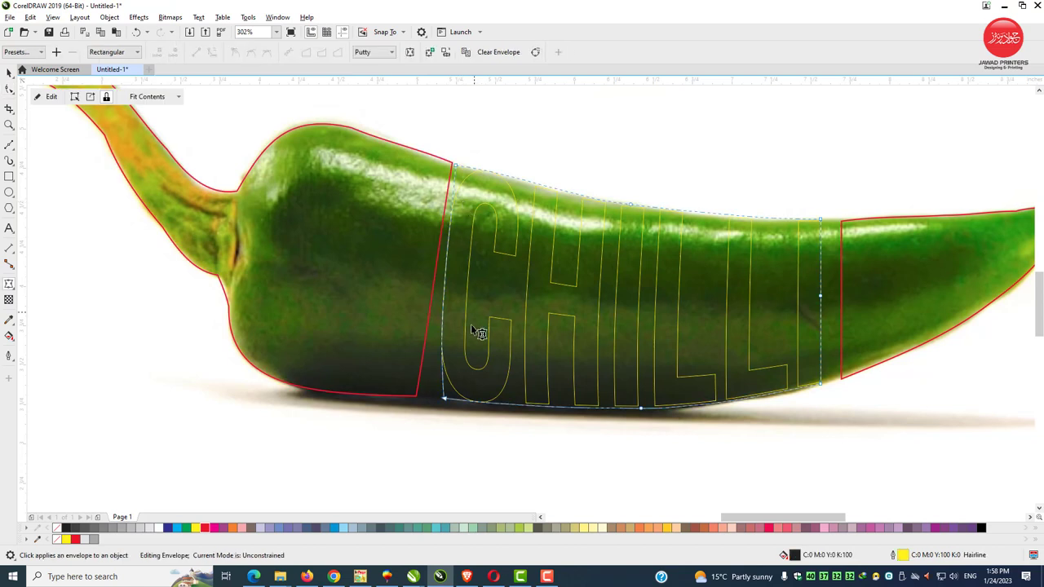
pyautogui.click(896, 288)
pyautogui.scroll(-1, 854, 262)
pyautogui.keyDown('shift'); pyautogui.click(622, 213); pyautogui.keyUp('shift')
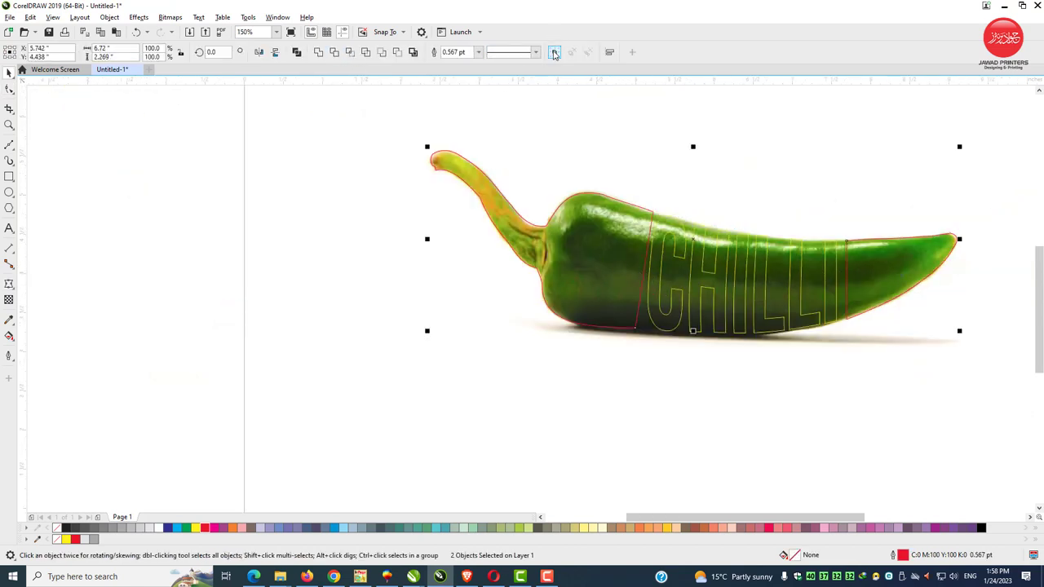
pyautogui.click(554, 53)
# PowerClip the chili photo inside the grouped outlines and text, then select the clipped lettering
pyautogui.rightClick(836, 342)
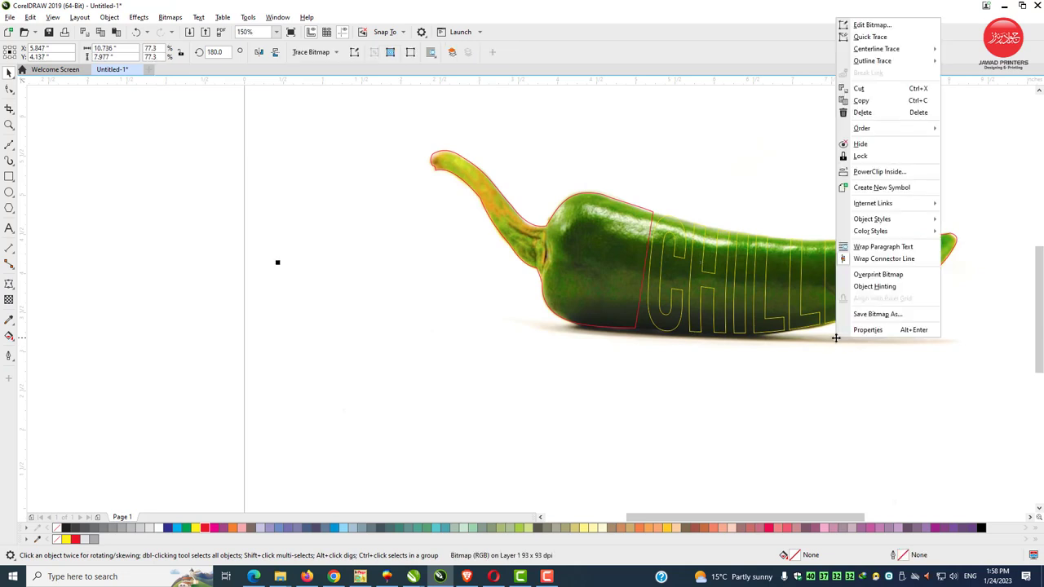
pyautogui.click(879, 171)
pyautogui.click(618, 245)
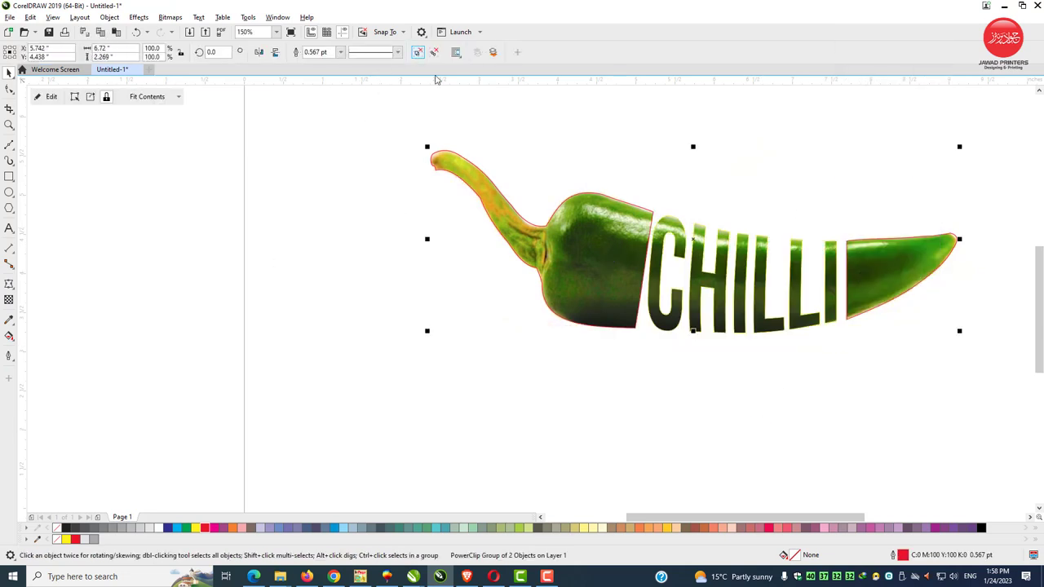
pyautogui.hotkey('ctrl', 'a')
pyautogui.rightClick(55, 528)
# Envelope the clipped CHILLI lettering, aligning its left corners and edge with the pepper cut
pyautogui.click(666, 223)
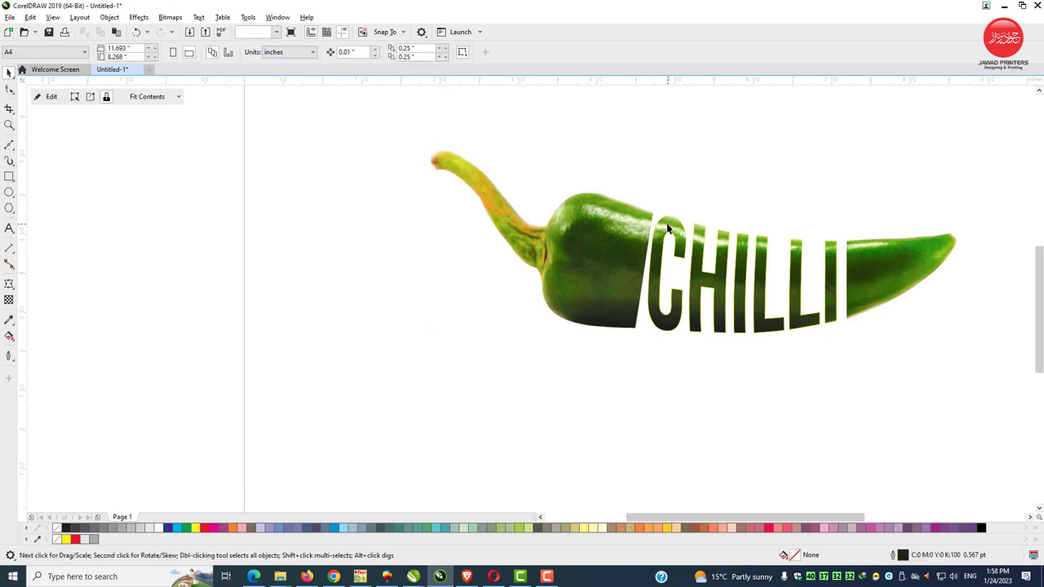
pyautogui.click(8, 125)
pyautogui.moveTo(530, 167); pyautogui.dragTo(925, 375)
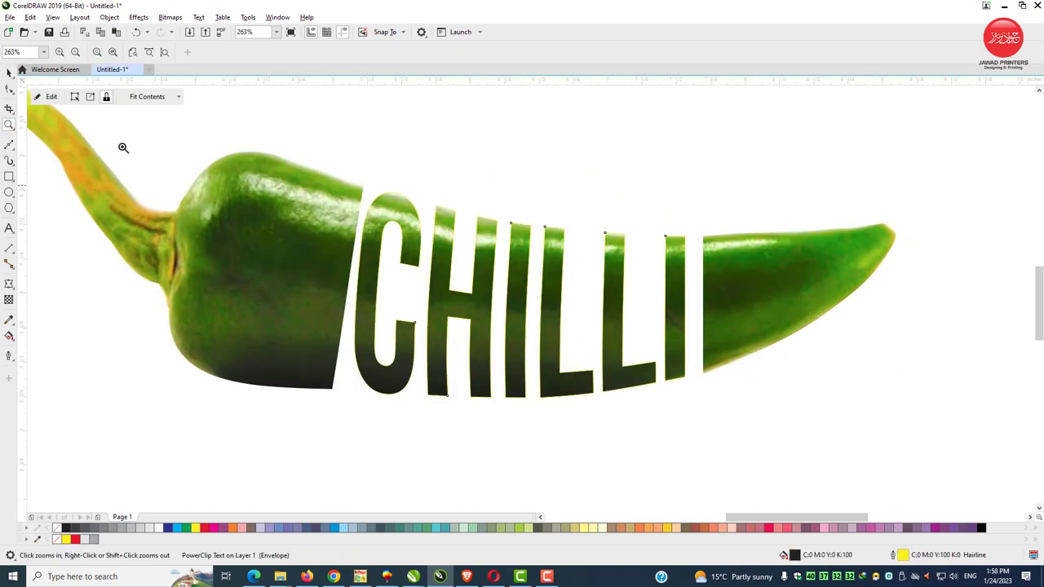
pyautogui.click(9, 283)
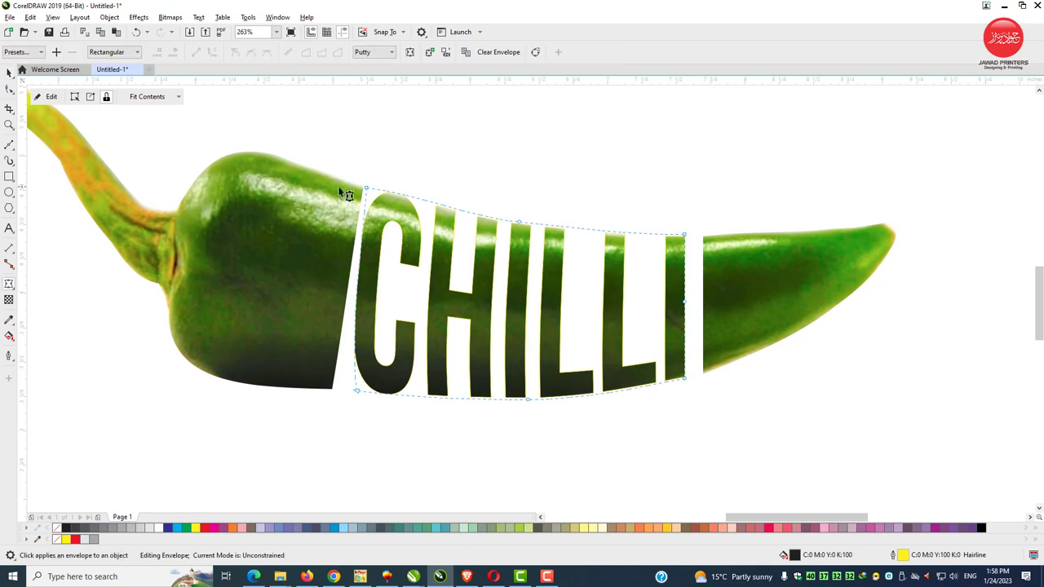
pyautogui.moveTo(366, 190); pyautogui.dragTo(373, 192)
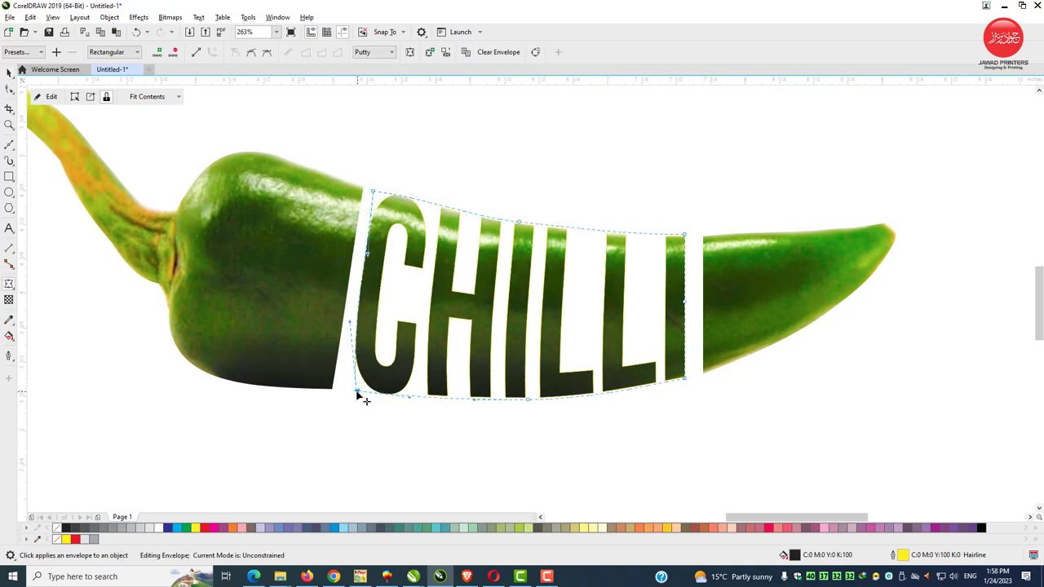
pyautogui.moveTo(357, 392); pyautogui.dragTo(355, 388)
pyautogui.click(367, 255)
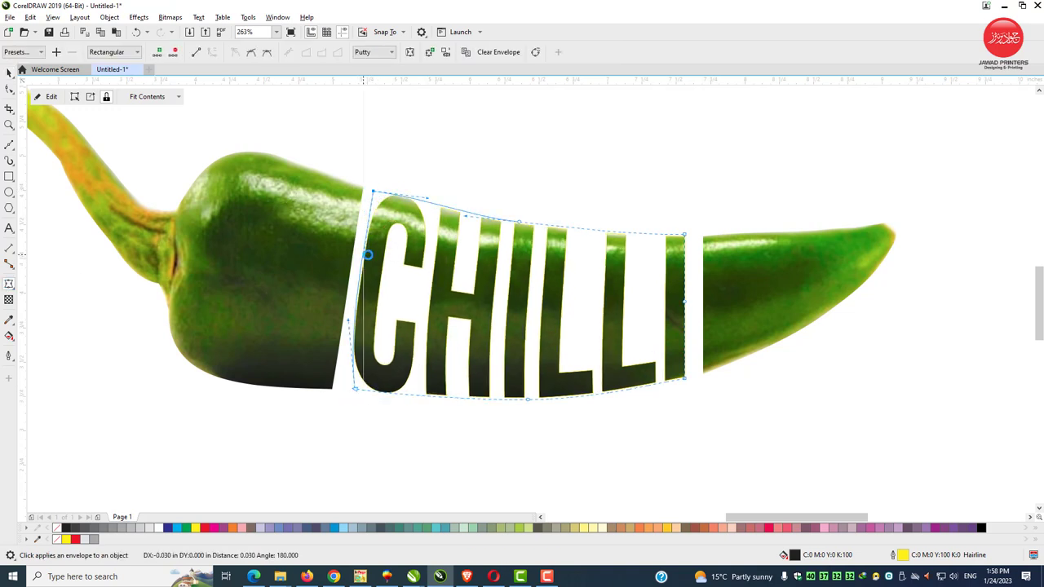
pyautogui.moveTo(367, 256); pyautogui.dragTo(366, 256)
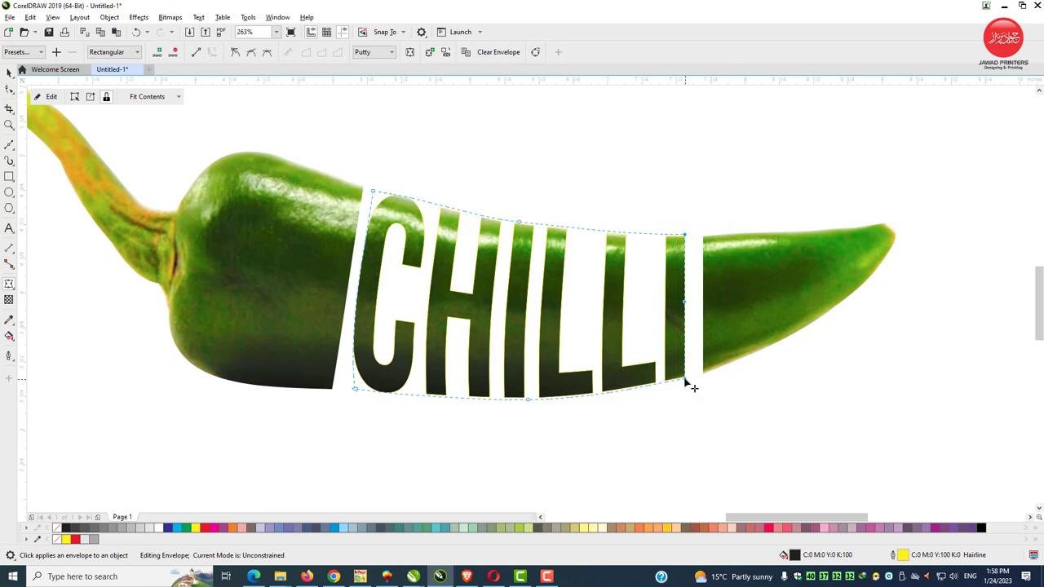
# Stretch the lettering's right side and bottom-right corner to meet the tail piece
pyautogui.moveTo(685, 382); pyautogui.dragTo(691, 374)
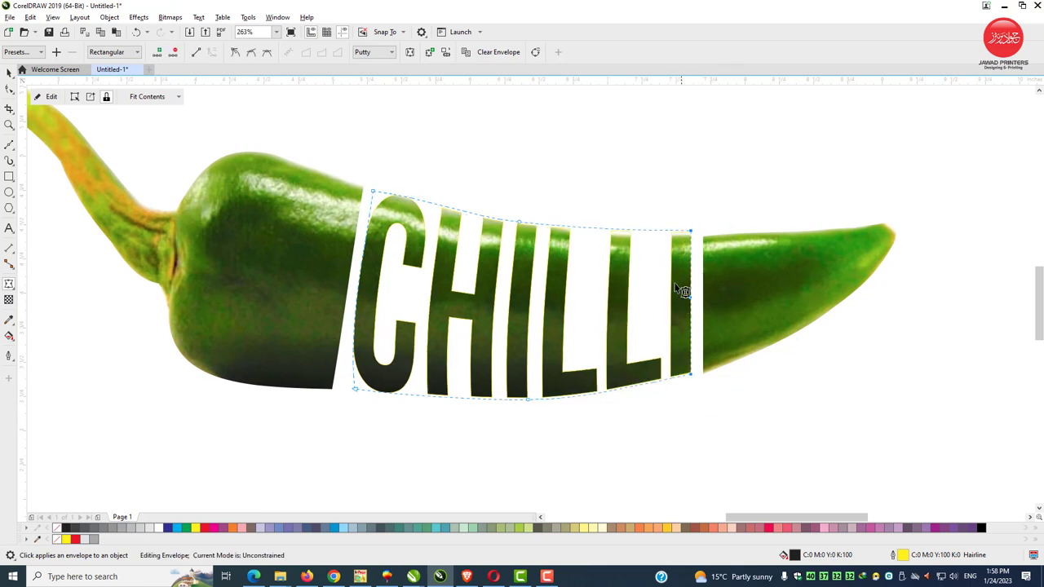
pyautogui.press('z')
pyautogui.moveTo(611, 195); pyautogui.dragTo(786, 438)
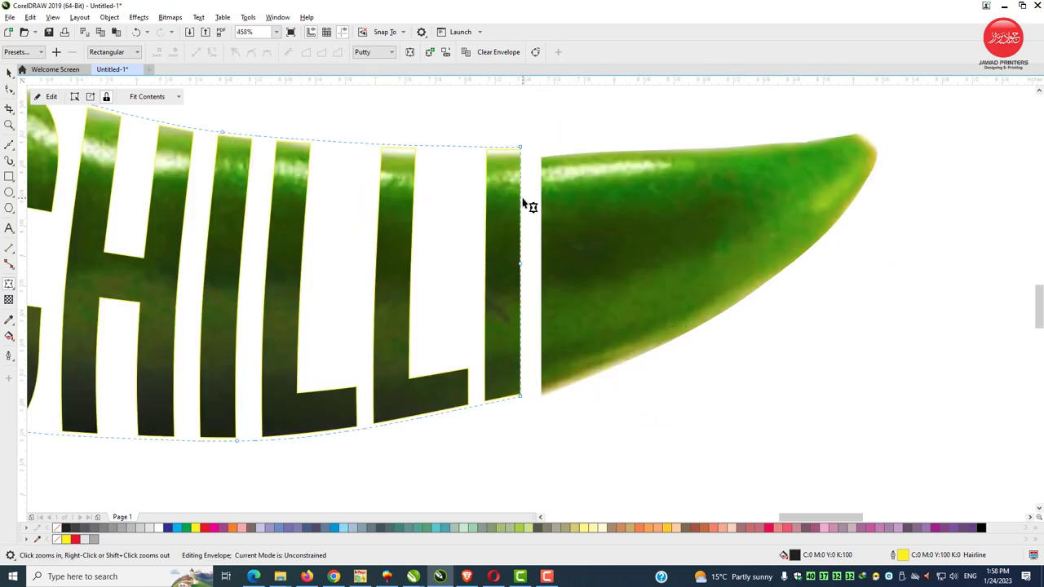
pyautogui.moveTo(521, 400); pyautogui.dragTo(522, 405)
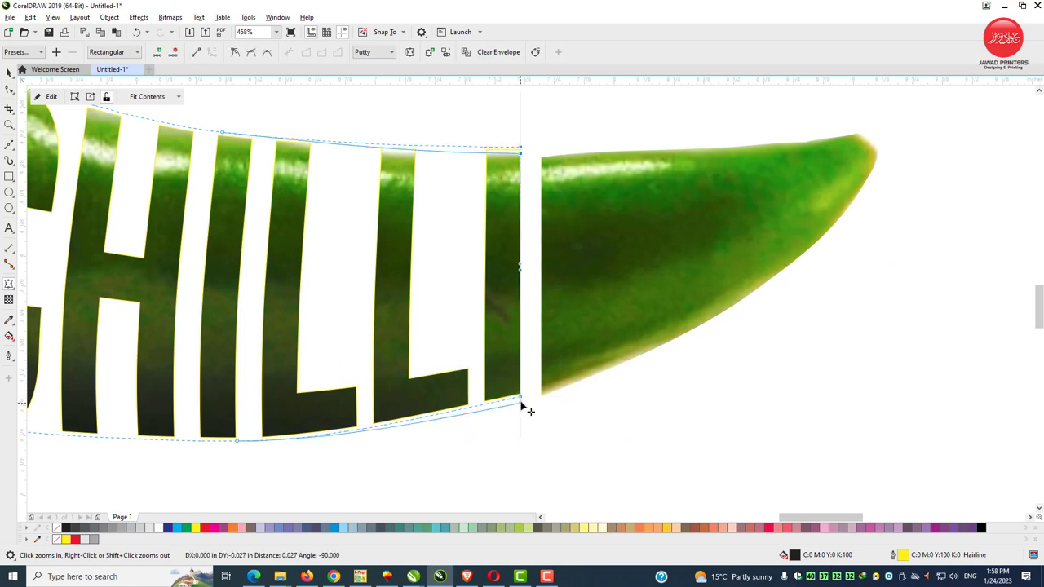
pyautogui.press('space')
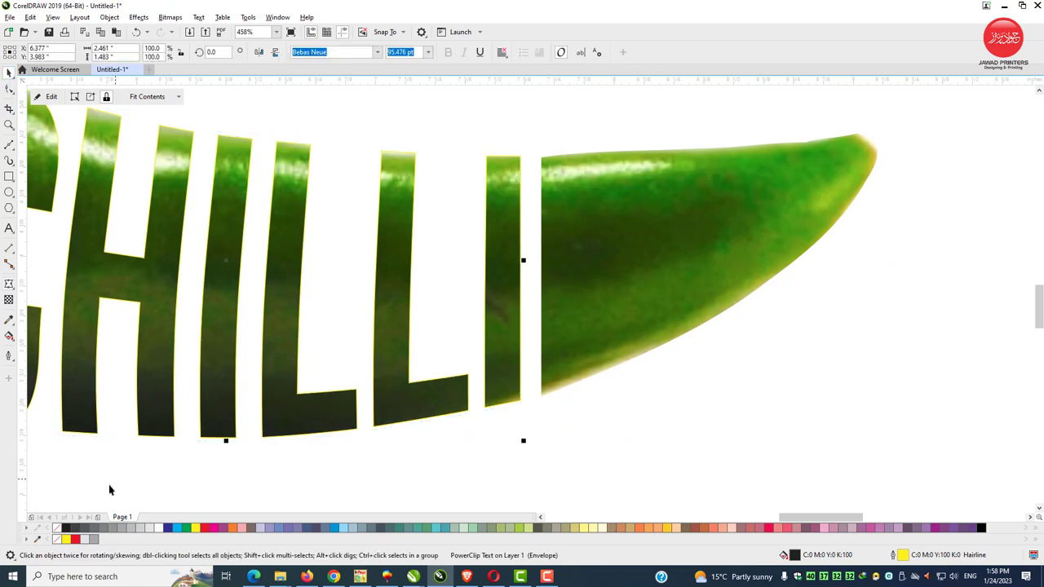
pyautogui.scroll(-2, 285, 269)
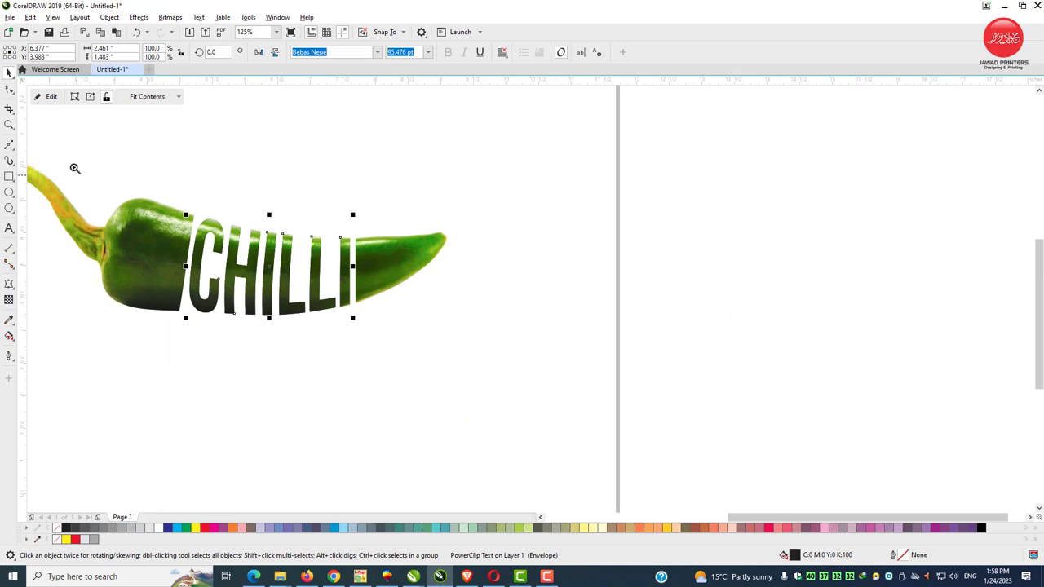
# Move the pepper curve's top-right and bottom-right nodes so its edge reaches the C
pyautogui.moveTo(63, 140); pyautogui.dragTo(394, 364)
pyautogui.press('Tab')
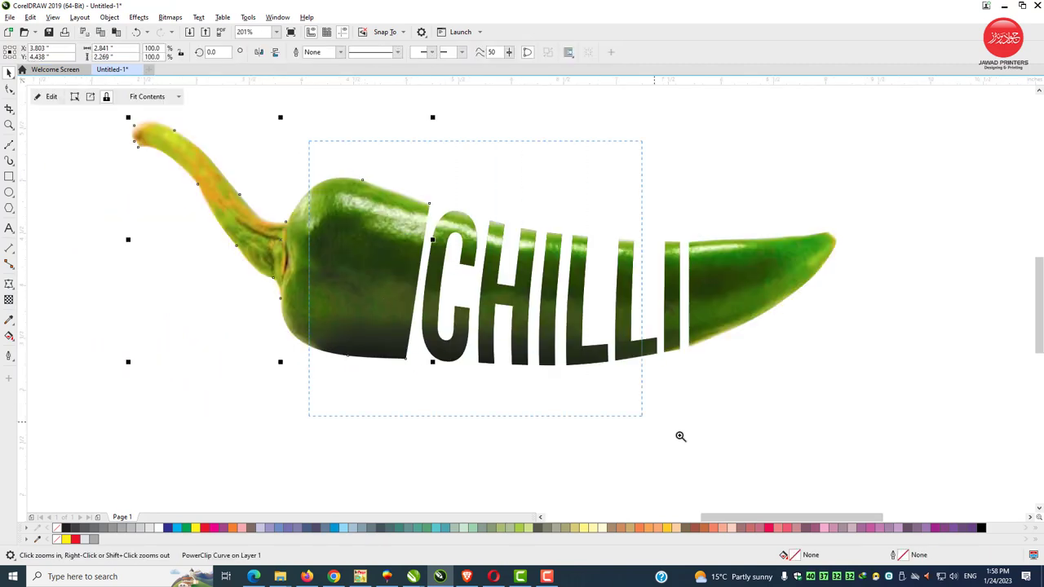
pyautogui.scroll(1, 419, 267)
pyautogui.press('F10')
pyautogui.moveTo(439, 177); pyautogui.dragTo(477, 186)
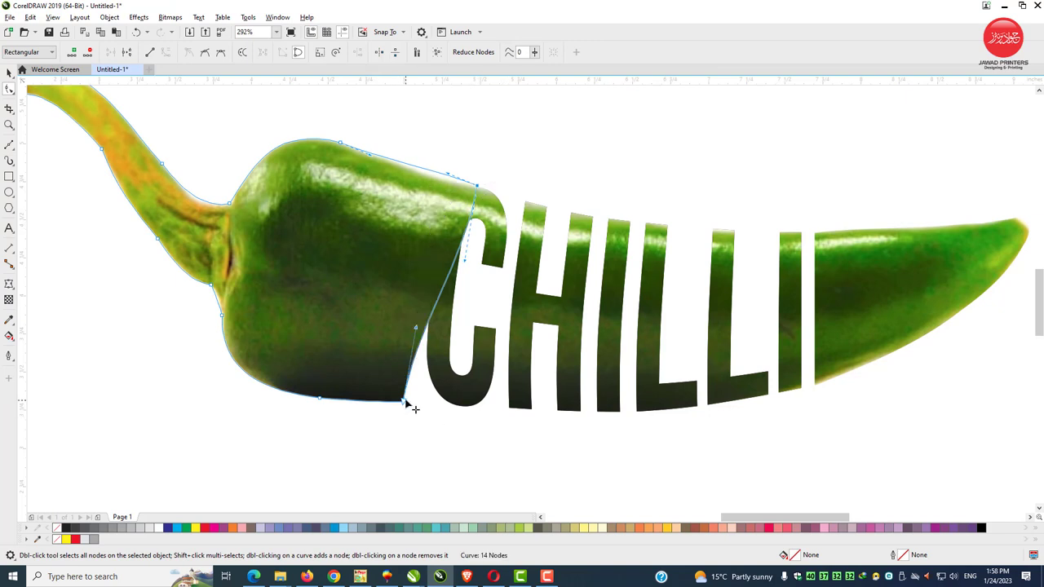
pyautogui.moveTo(413, 403); pyautogui.dragTo(463, 409)
pyautogui.press('z')
pyautogui.moveTo(401, 362); pyautogui.dragTo(502, 430)
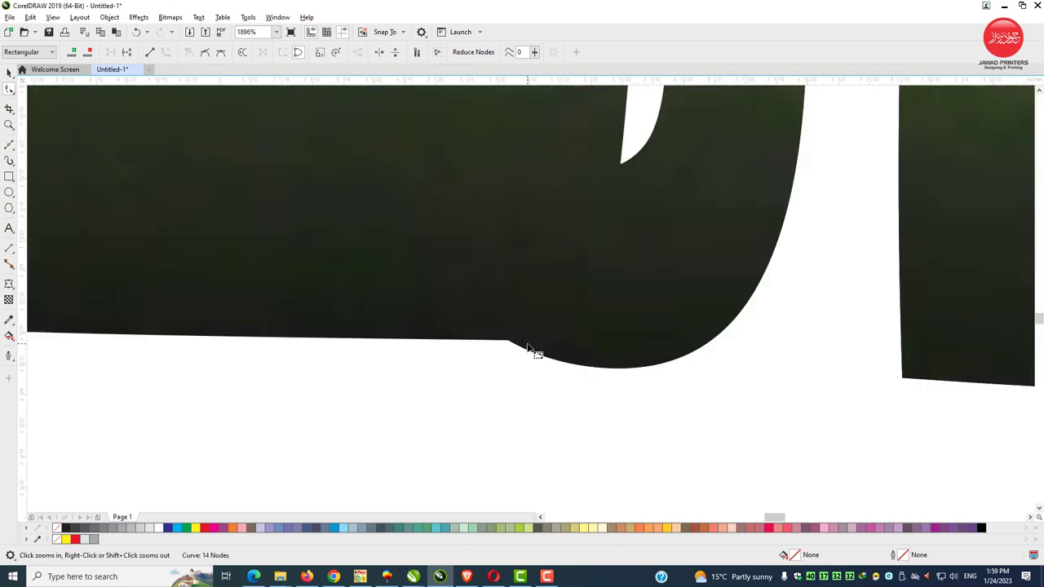
pyautogui.press('F10')
pyautogui.moveTo(603, 350); pyautogui.dragTo(598, 369)
pyautogui.scroll(-3, 559, 298)
pyautogui.scroll(-2, 560, 298)
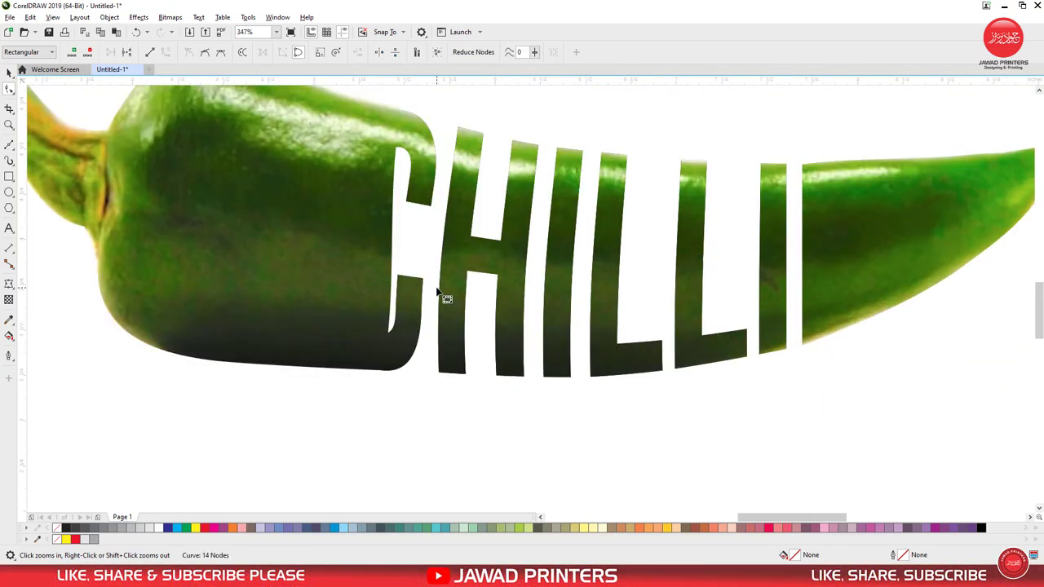
# Bend the left pepper body's right edge into a curve hugging the C
pyautogui.click(366, 291)
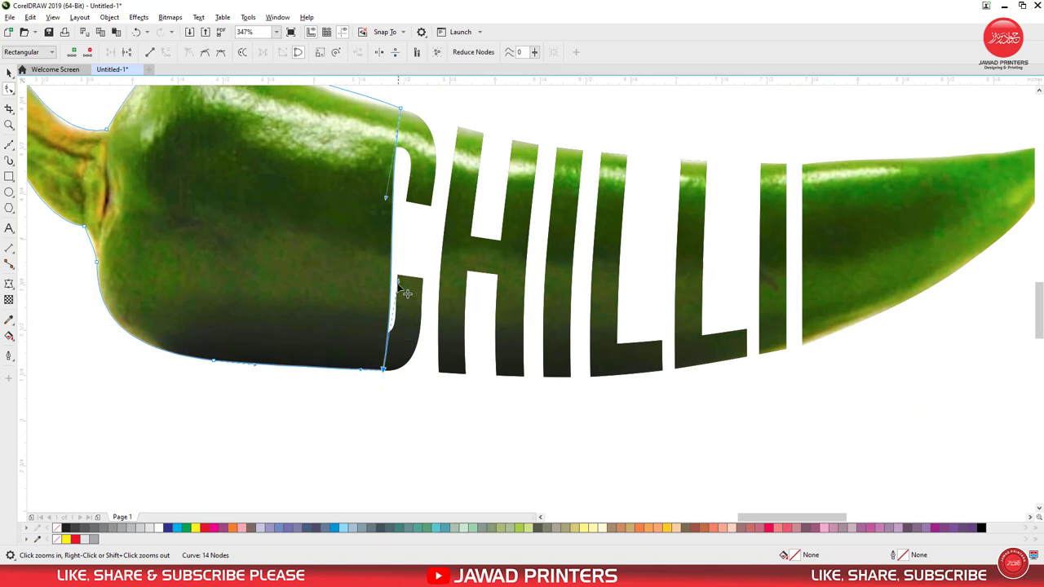
pyautogui.moveTo(396, 287); pyautogui.dragTo(336, 290)
pyautogui.moveTo(391, 201); pyautogui.dragTo(364, 178)
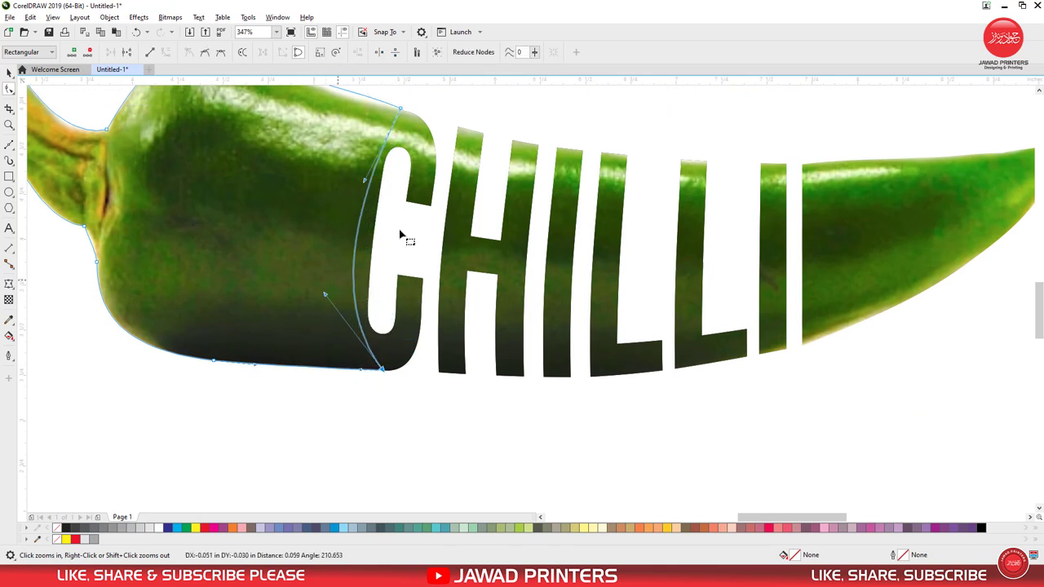
pyautogui.press('space')
pyautogui.scroll(-3, 421, 197)
# Group all the chilli pieces and move the group up the page
pyautogui.press('z')
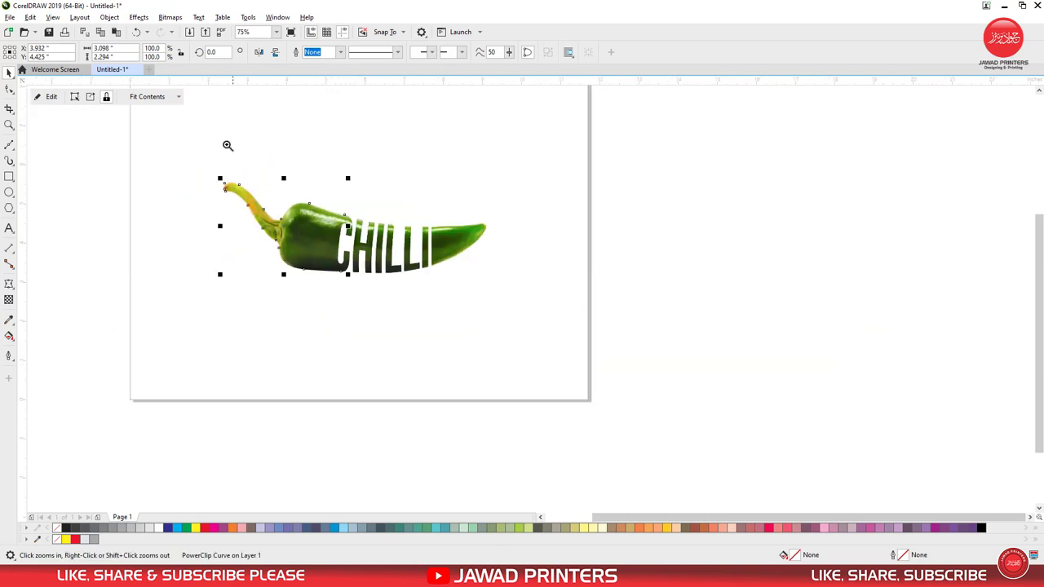
pyautogui.scroll(1, 191, 365)
pyautogui.hotkey('ctrl', 'a')
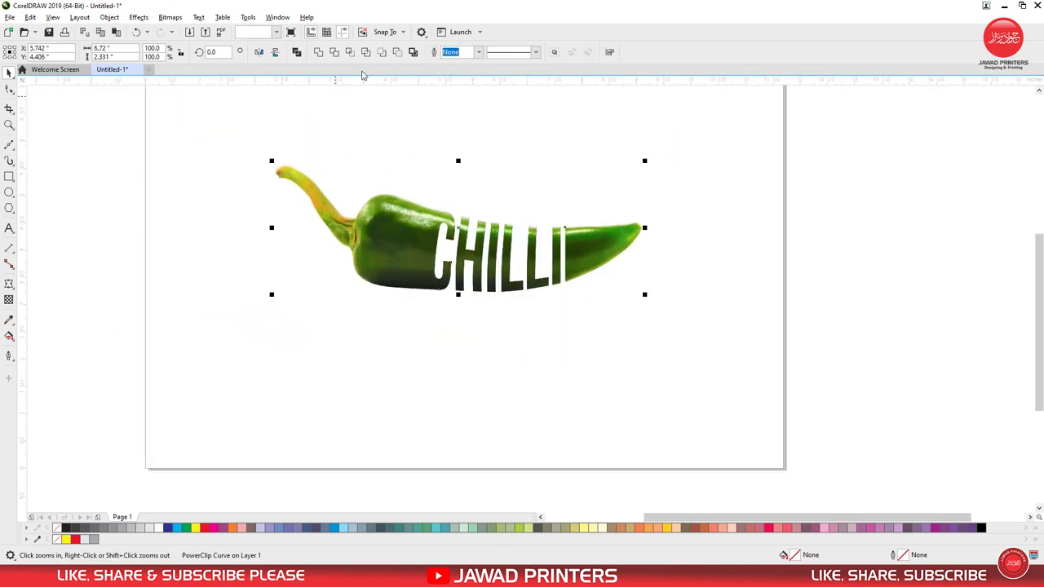
pyautogui.click(554, 51)
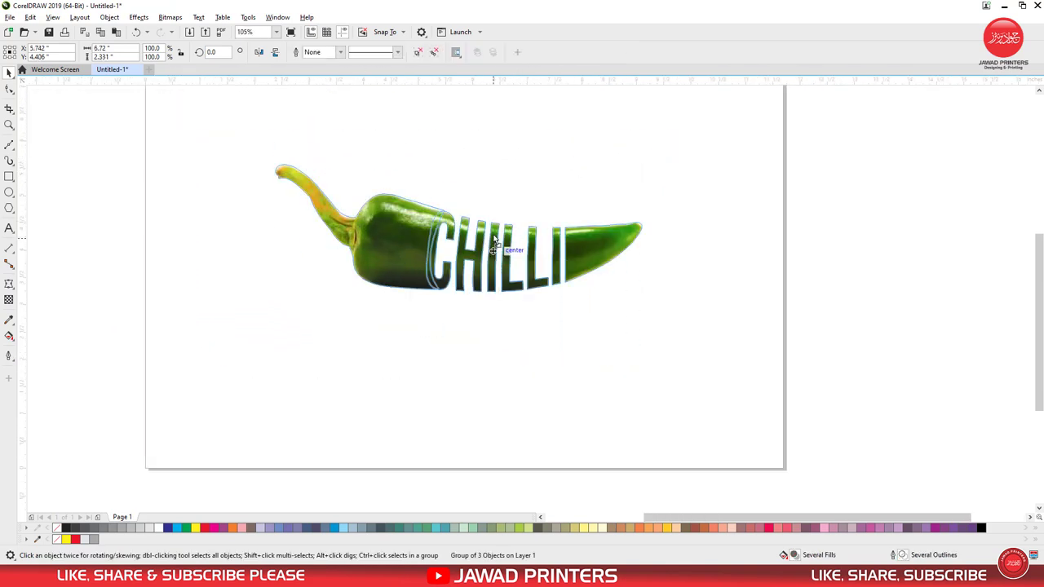
pyautogui.moveTo(489, 261); pyautogui.dragTo(490, 231)
pyautogui.click(580, 334)
# Draw a flat ellipse under CHILLI, filled black with no outline
pyautogui.press('F7')
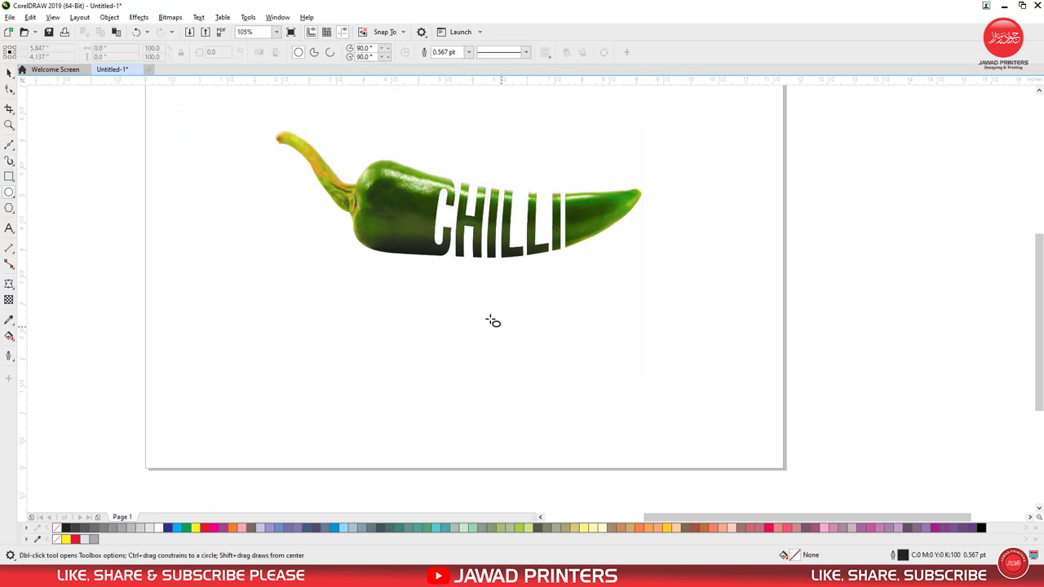
pyautogui.moveTo(356, 257); pyautogui.dragTo(641, 282)
pyautogui.press('space')
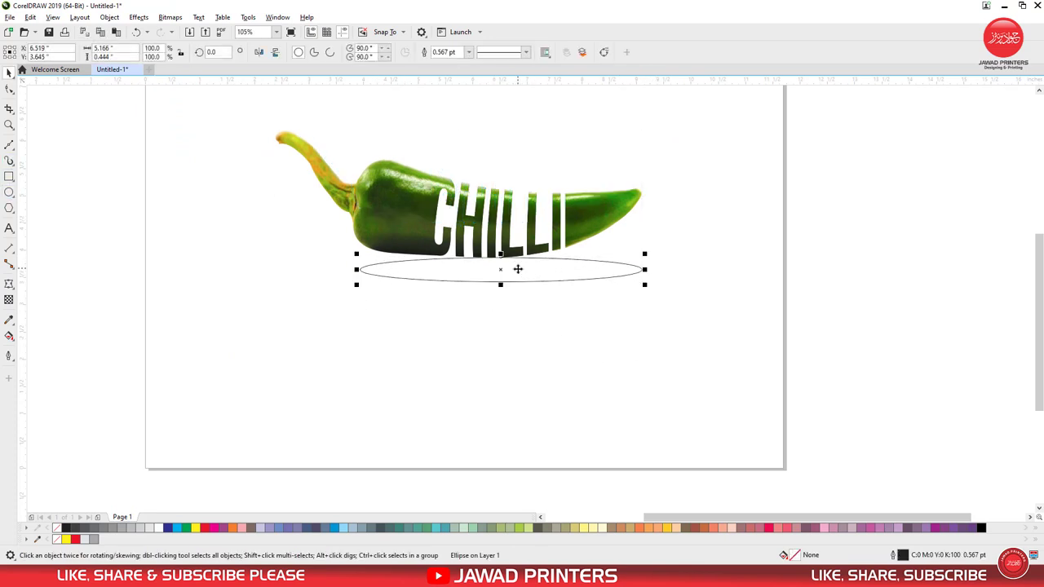
pyautogui.moveTo(507, 274); pyautogui.dragTo(490, 254)
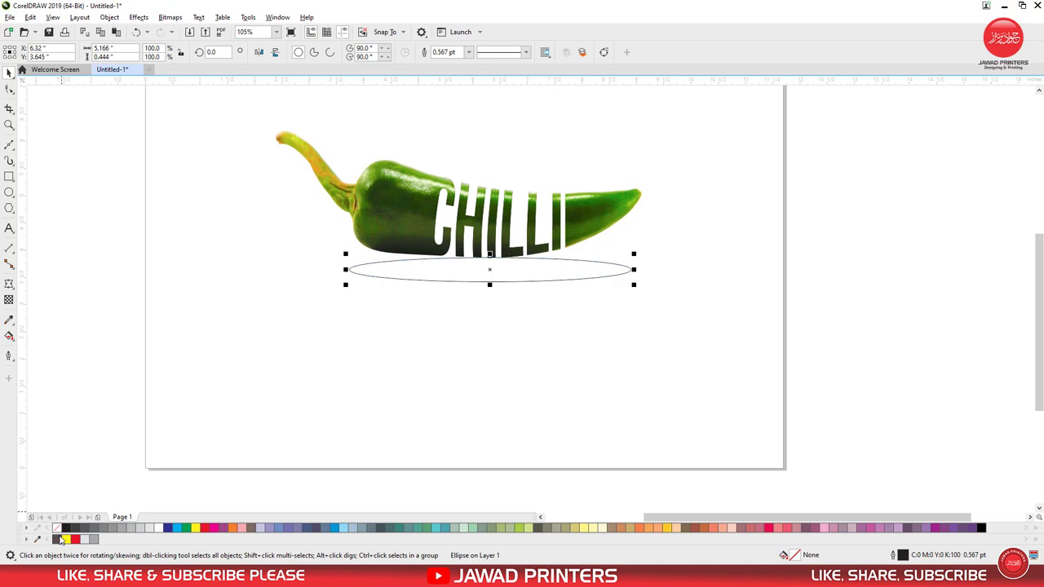
pyautogui.click(63, 539)
pyautogui.rightClick(56, 527)
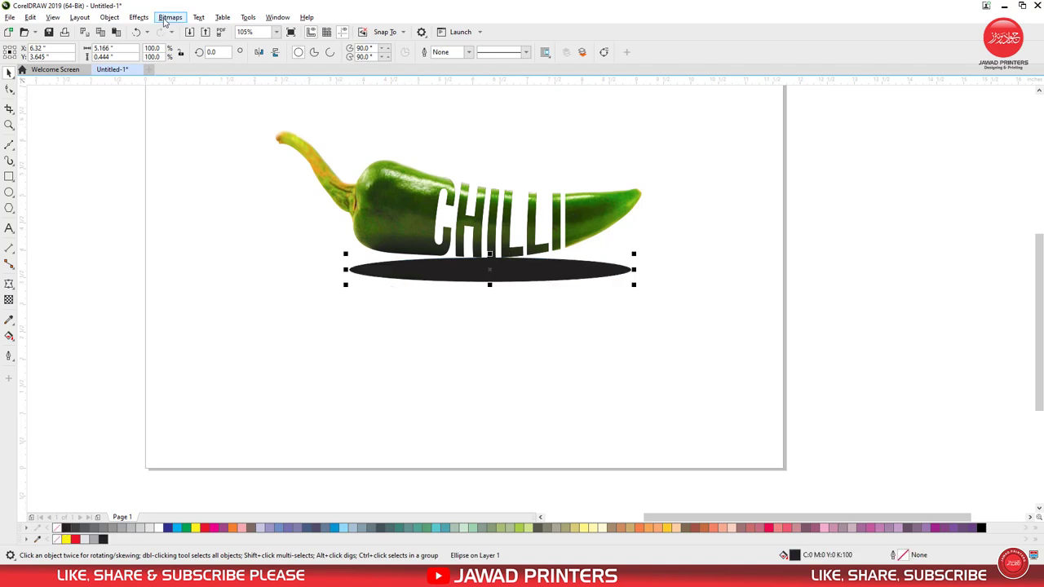
# Apply a Gaussian Blur of about 56 pixels to the ellipse and squash it vertically
pyautogui.click(150, 21)
pyautogui.moveTo(151, 59)
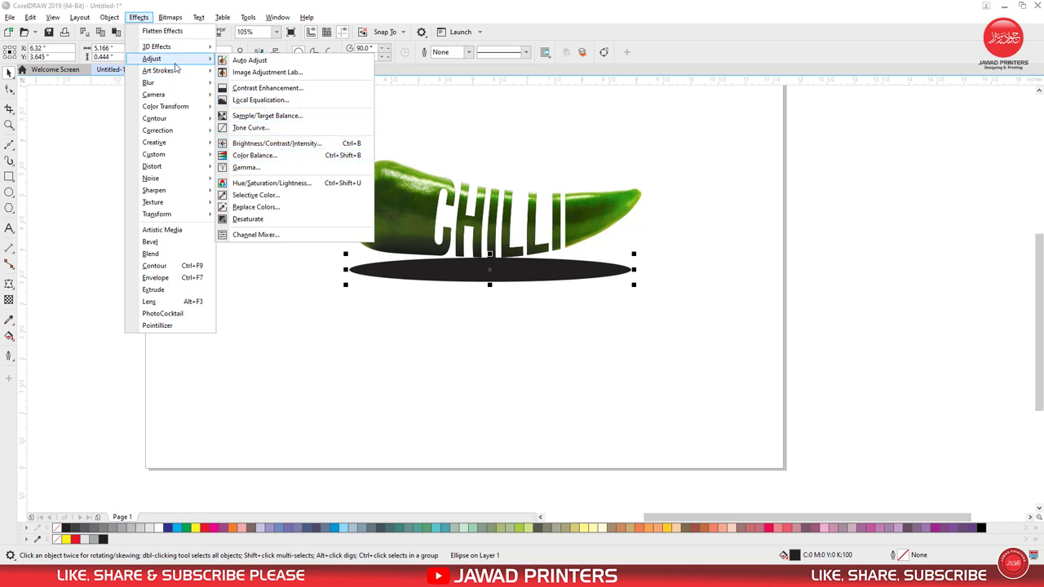
pyautogui.moveTo(149, 83)
pyautogui.click(260, 95)
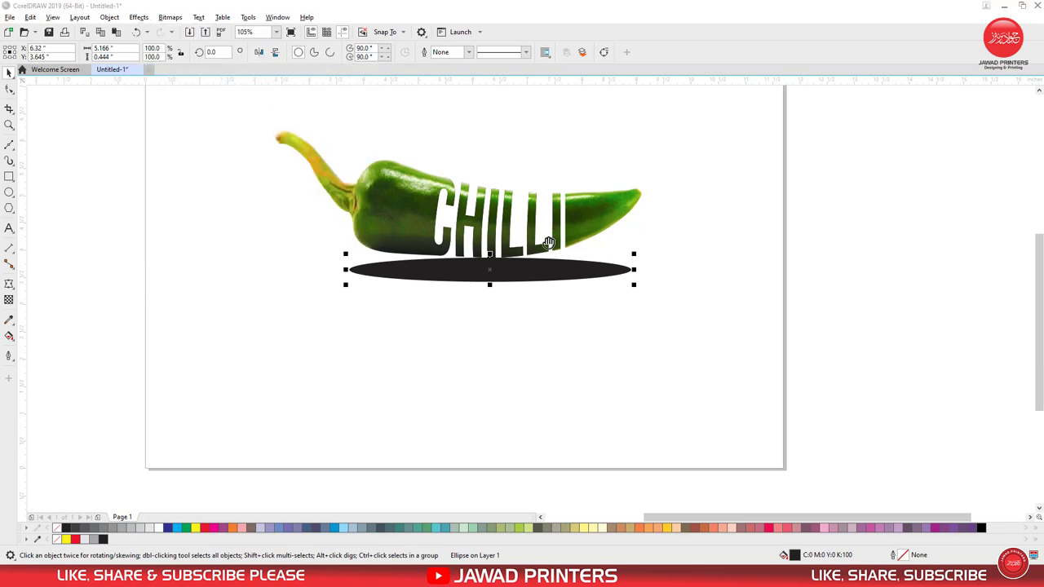
pyautogui.moveTo(545, 250); pyautogui.dragTo(831, 299)
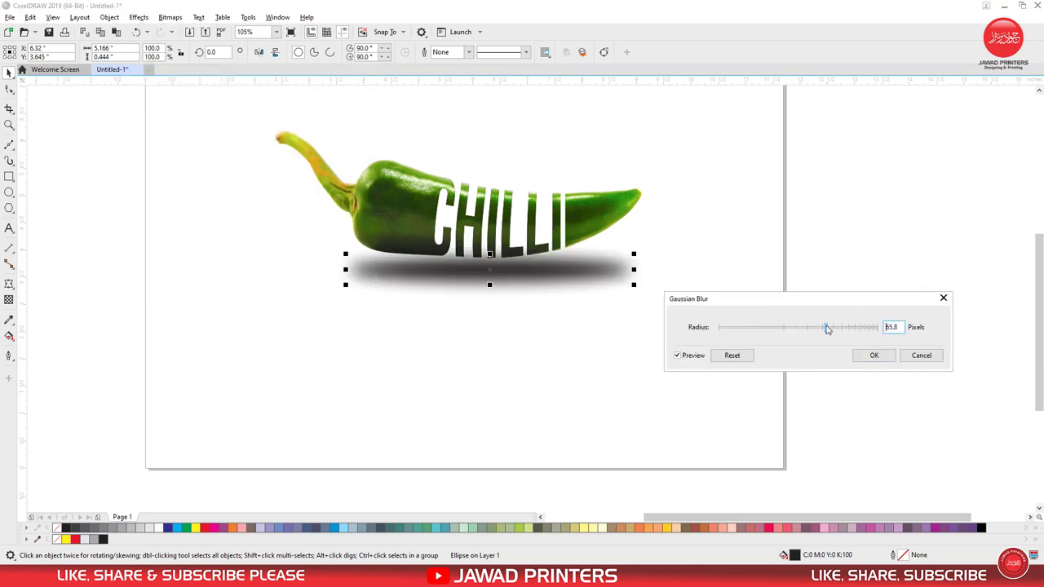
pyautogui.click(816, 328)
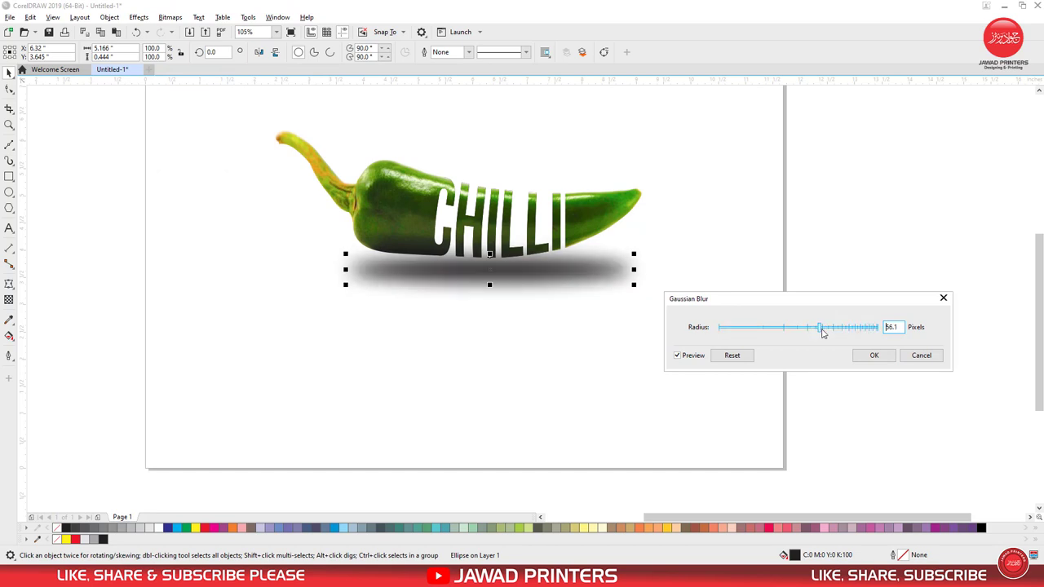
pyautogui.click(874, 356)
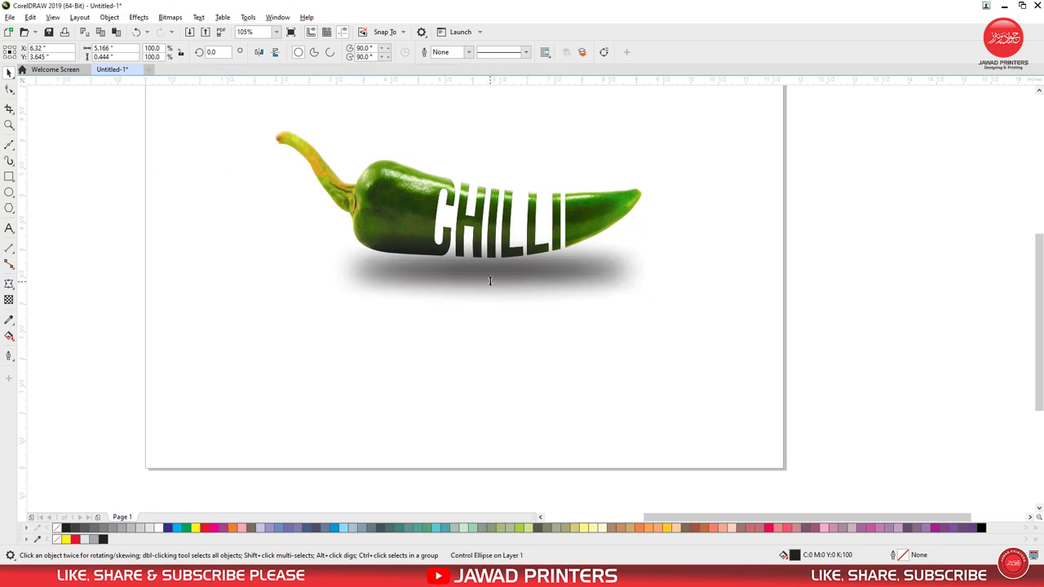
pyautogui.moveTo(490, 280); pyautogui.dragTo(473, 275)
pyautogui.press('z')
pyautogui.moveTo(315, 164); pyautogui.dragTo(741, 368)
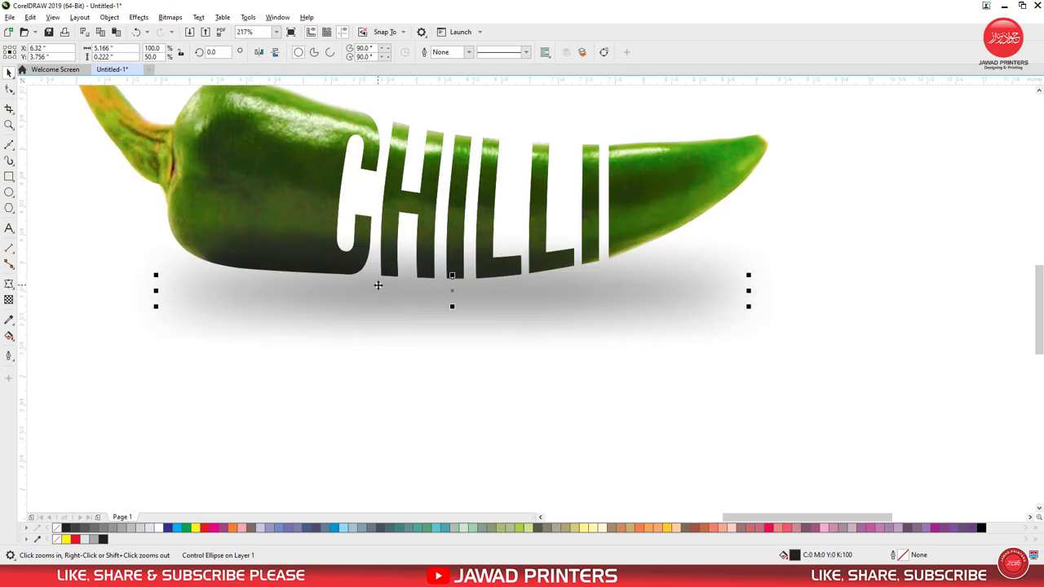
pyautogui.press('space')
pyautogui.click(723, 194)
pyautogui.scroll(-3, 685, 174)
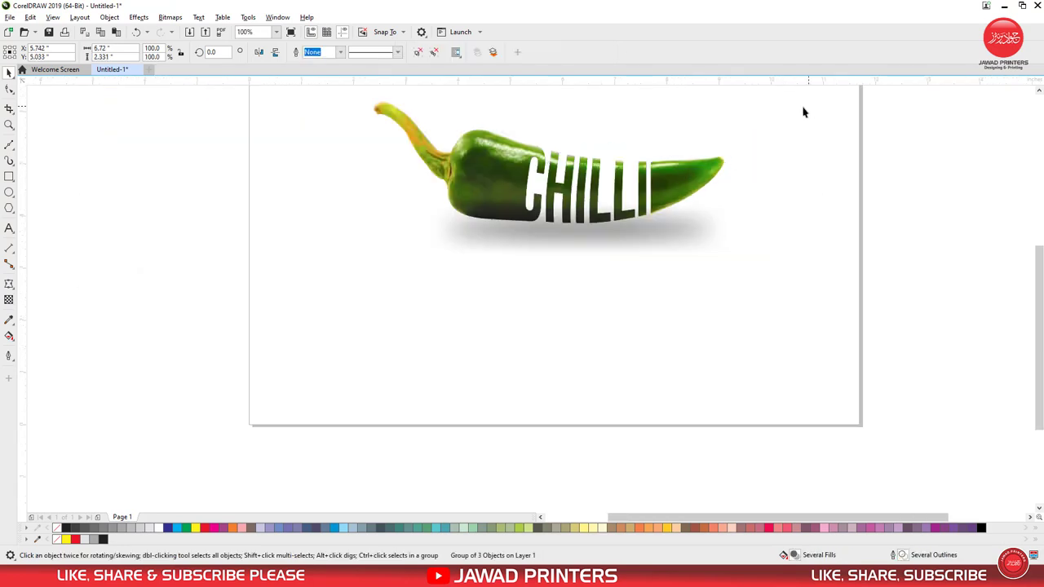
pyautogui.click(342, 243)
pyautogui.scroll(2, 876, 196)
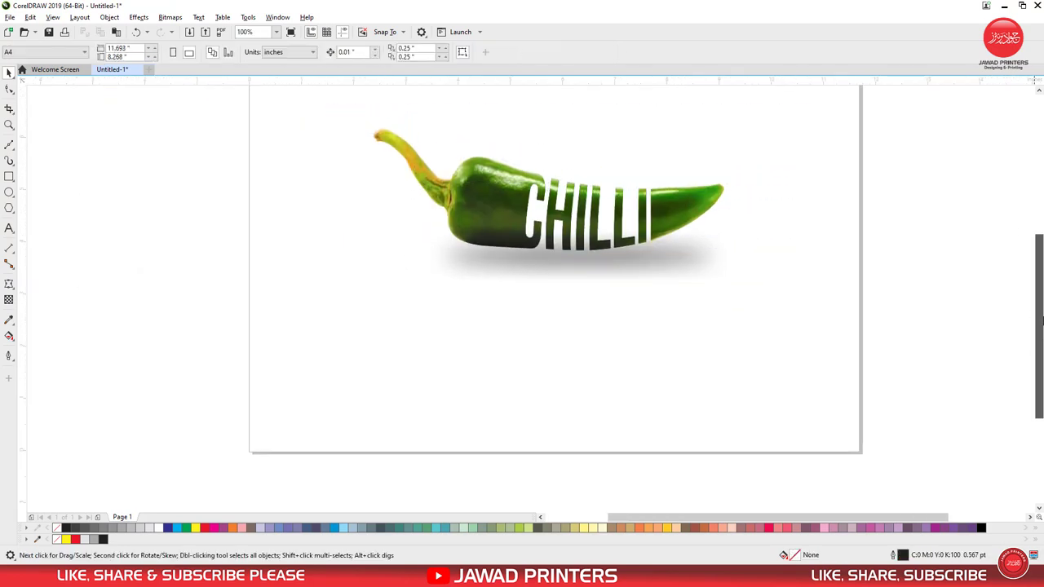
pyautogui.click(9, 124)
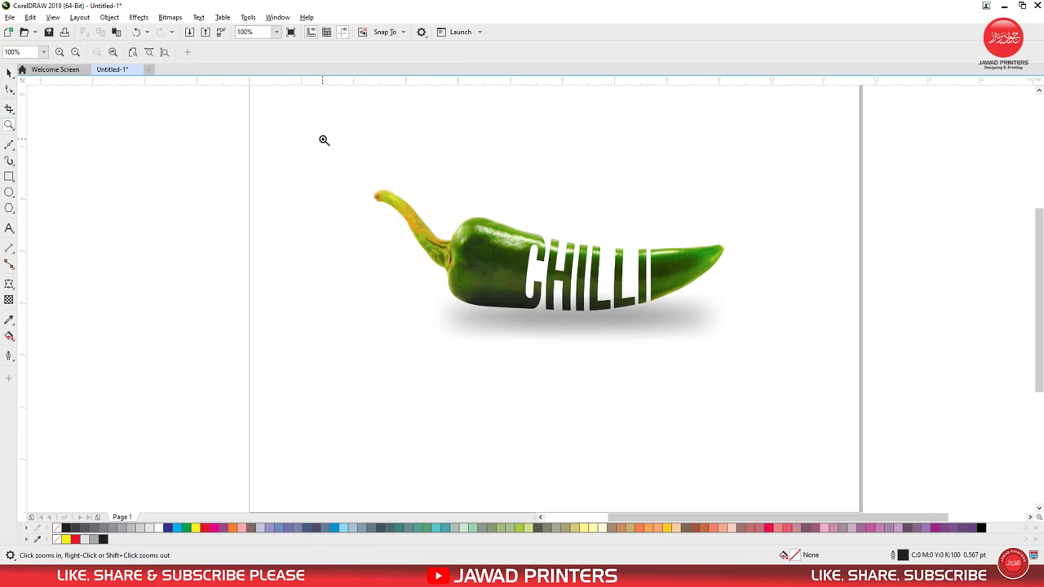
pyautogui.moveTo(779, 371); pyautogui.dragTo(817, 404)
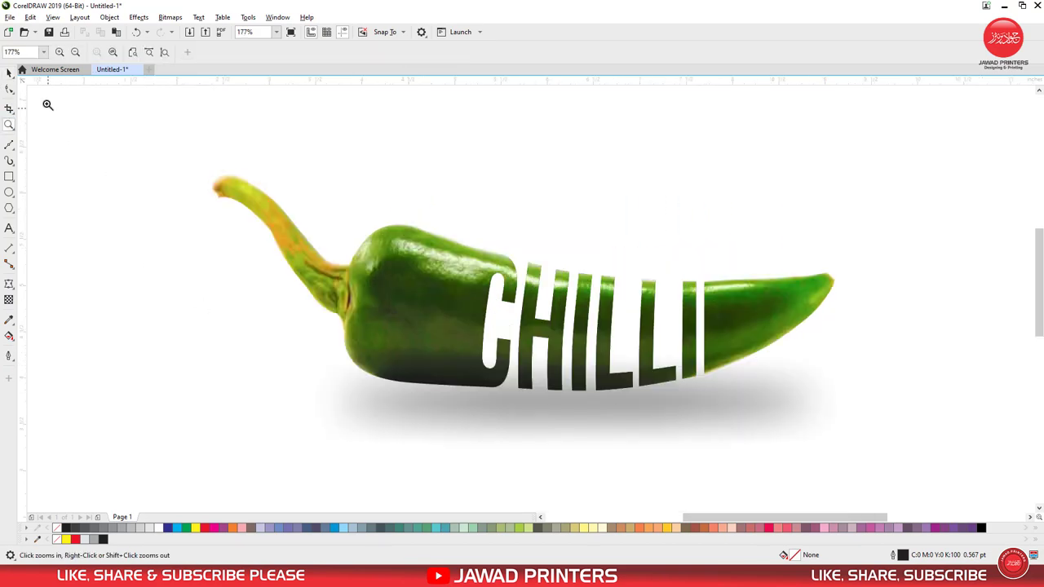
pyautogui.click(9, 73)
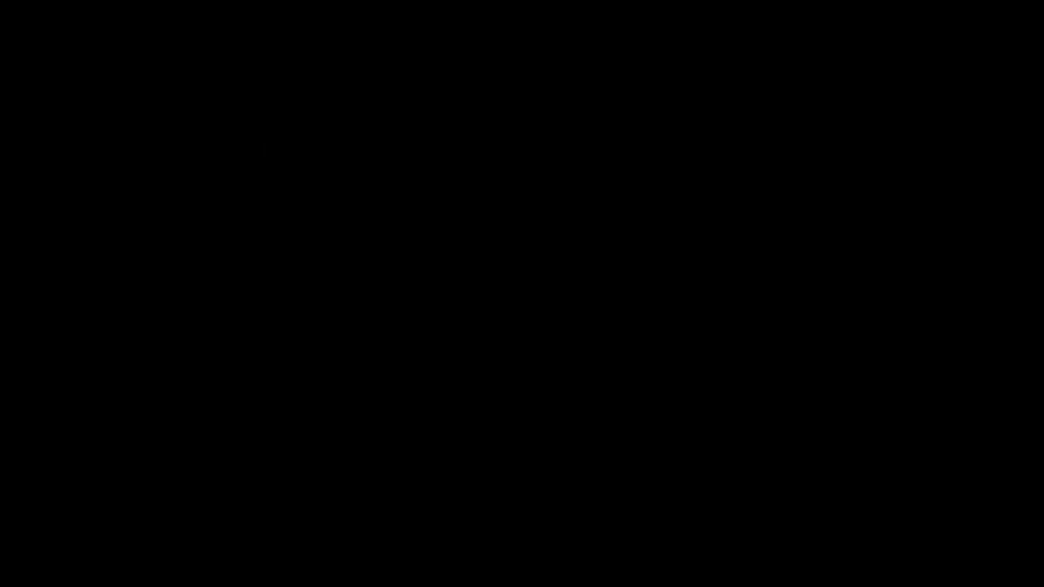